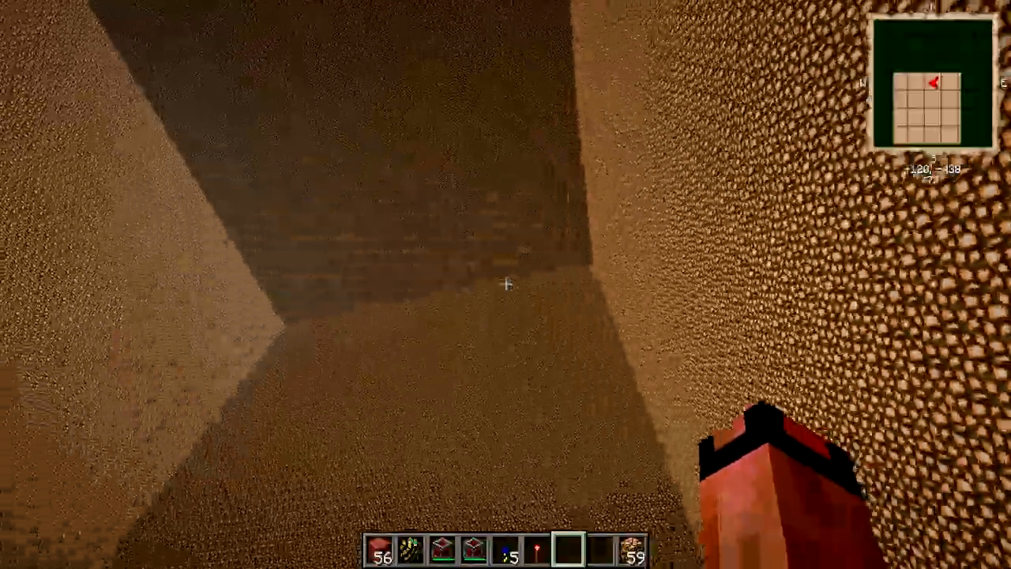
Walk through the glowstone room and look at the player character from the front.
key(a)
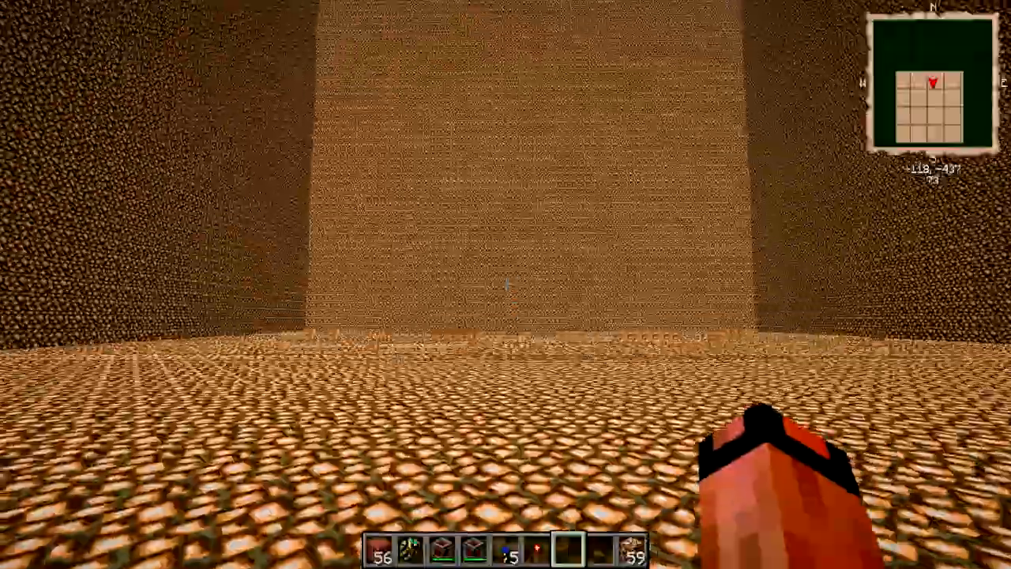
key(w)
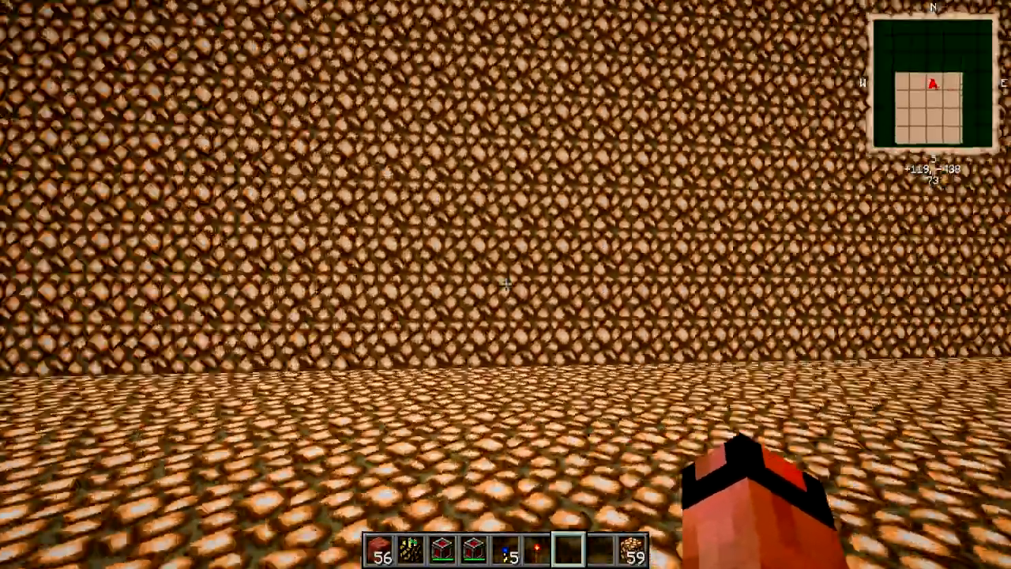
key(w)
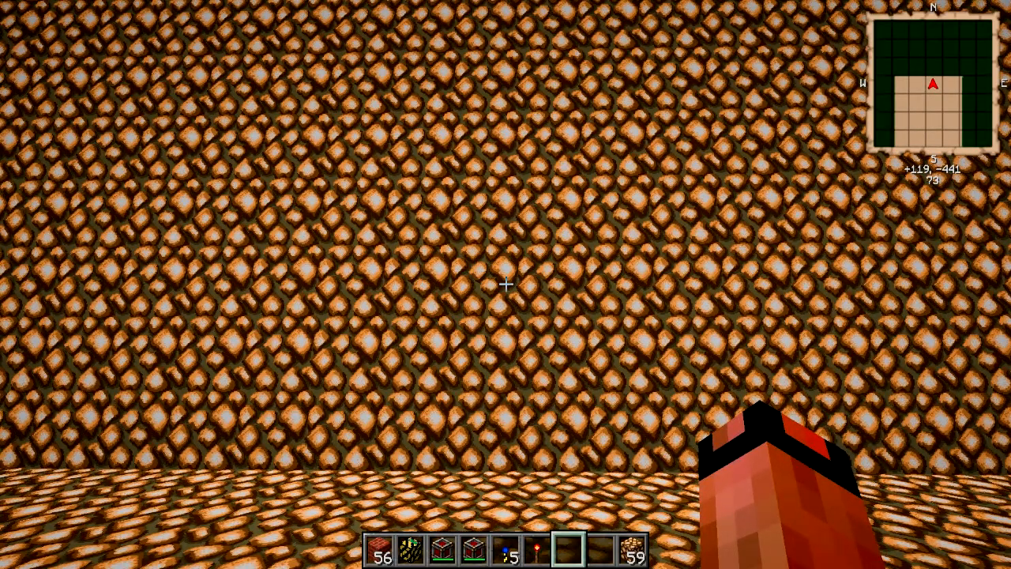
key(F5)
key(F5)
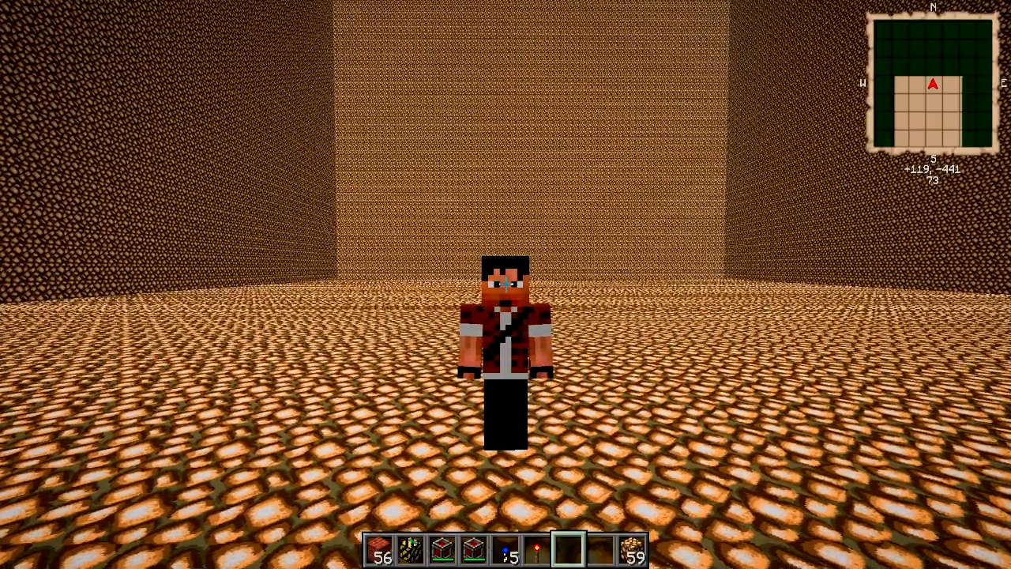
key(F5)
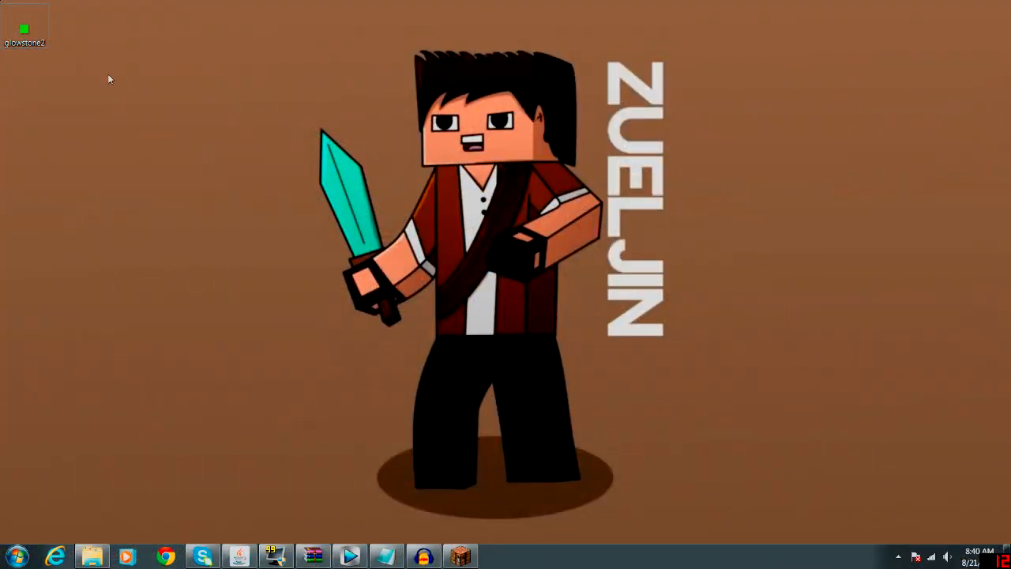
Move the glowstone2 image and the faithful32pack archive away from the desktop's edge, one beneath the other.
drag(23, 28, 170, 134)
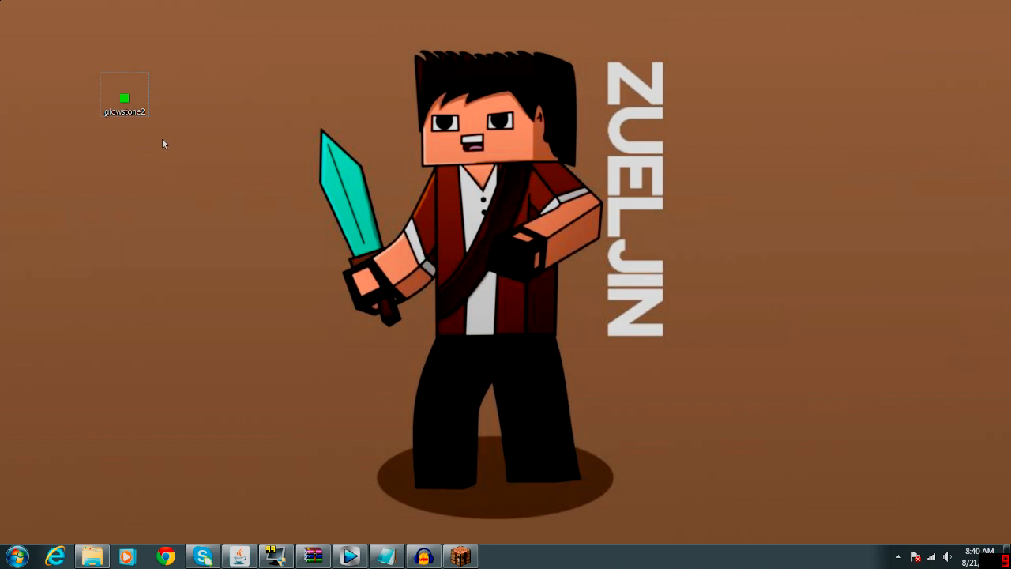
mouse_move(133, 117)
drag(0, 189, 128, 166)
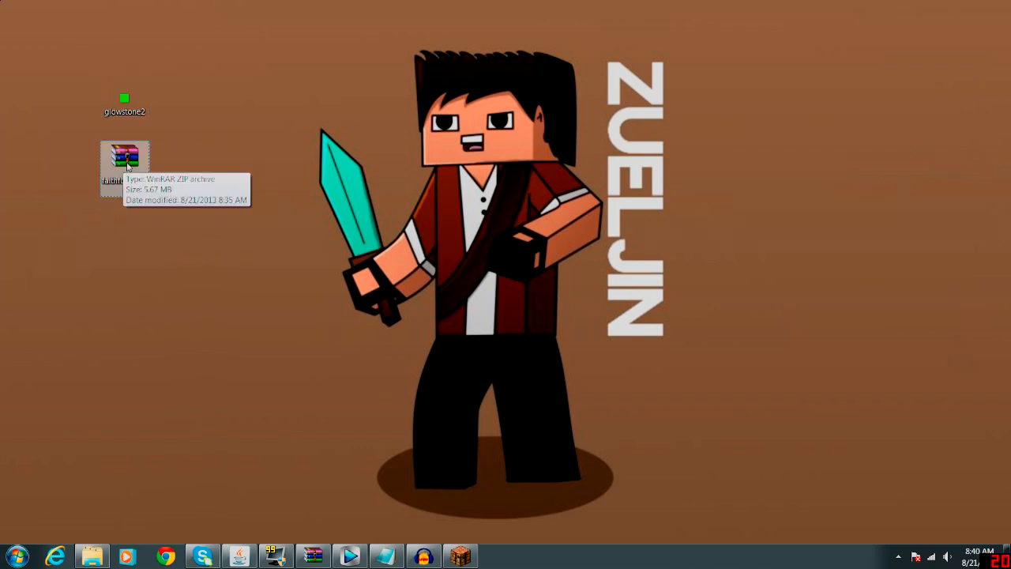
Open the faithful32pack archive and go to its assets\minecraft\textures\blocks folder.
double_click(127, 162)
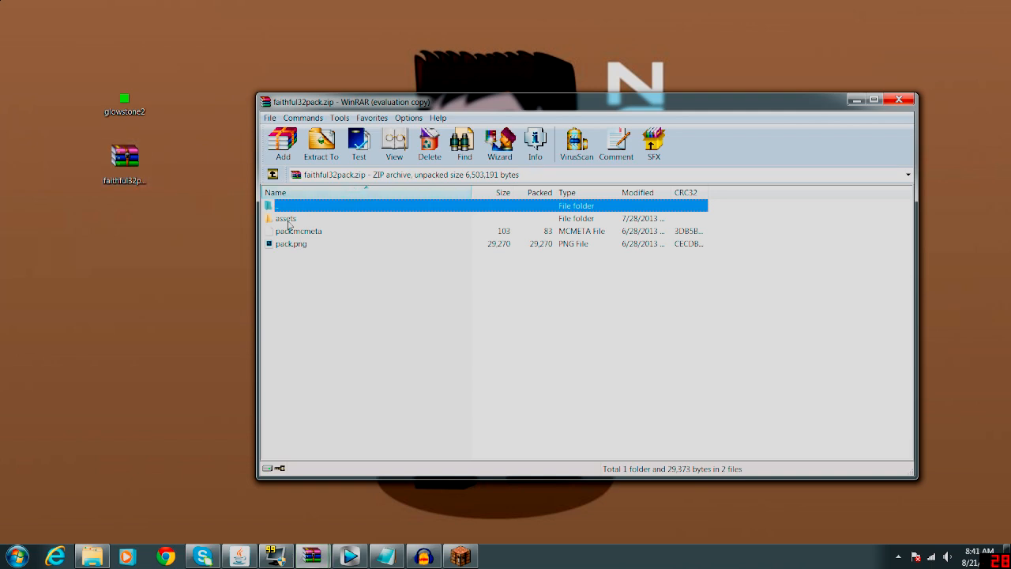
double_click(285, 219)
double_click(289, 221)
double_click(299, 231)
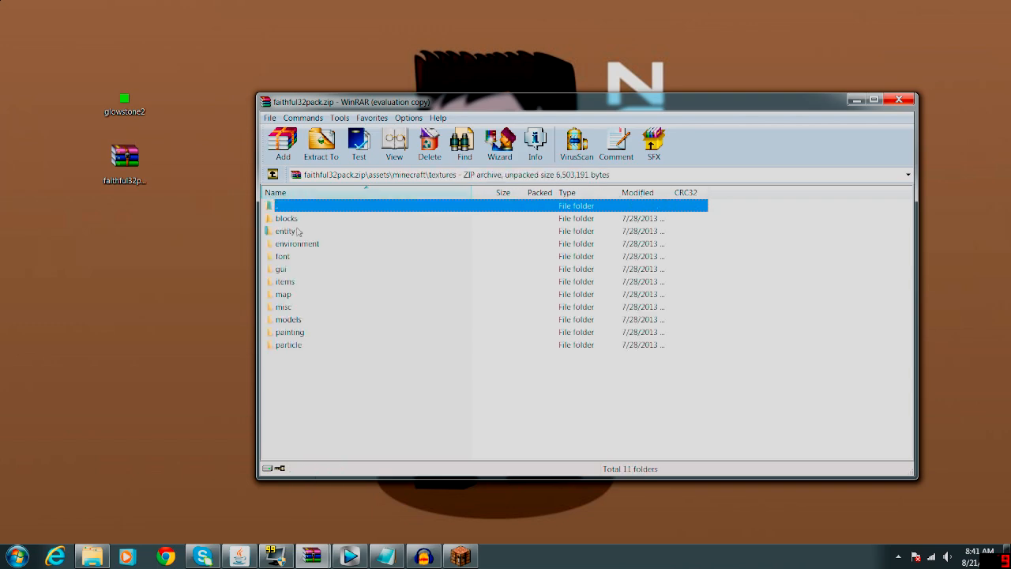
double_click(292, 221)
Delete glowstone.png from the archive's blocks folder.
scroll(462, 395, down, 20)
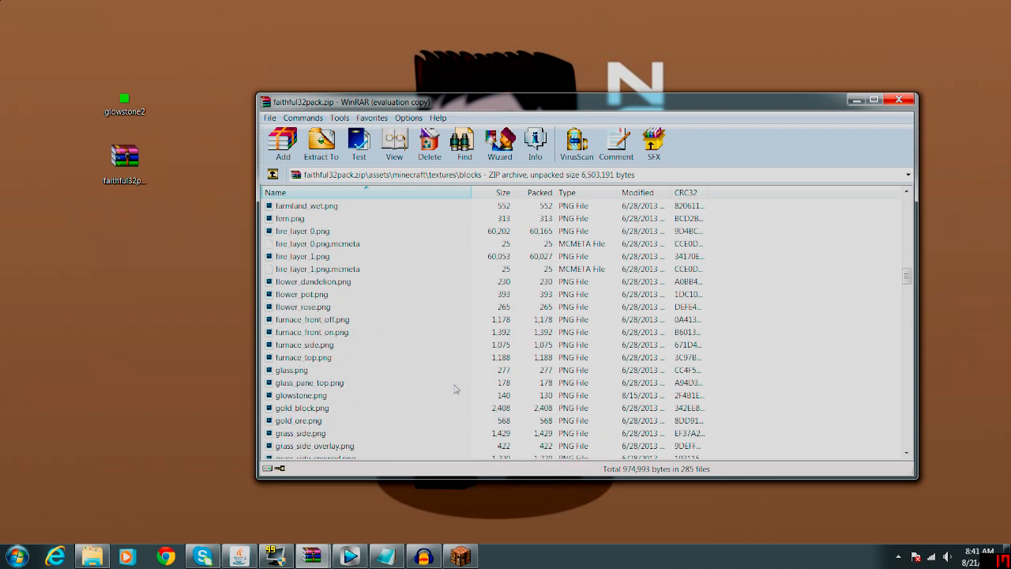
click(305, 395)
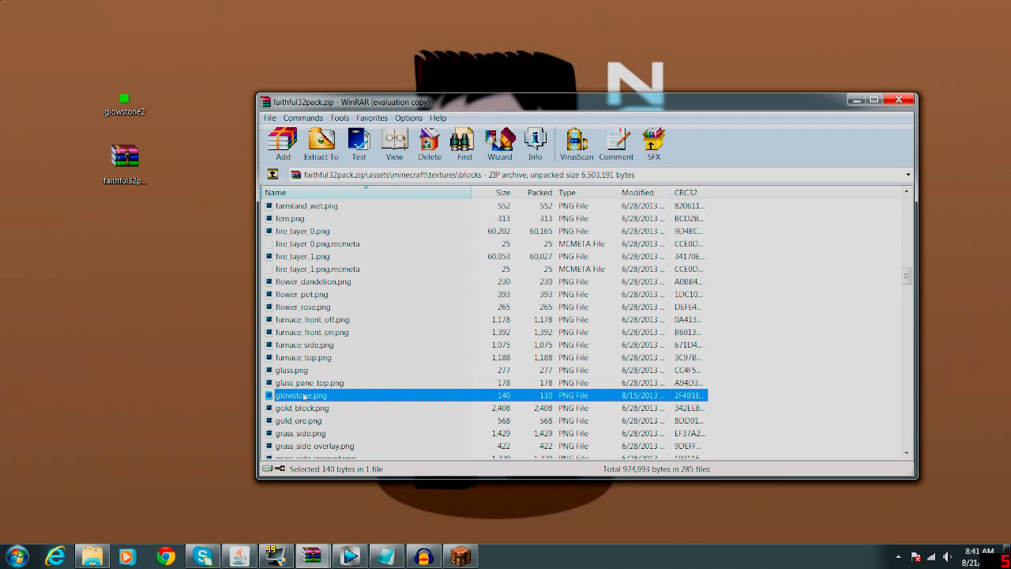
key(Delete)
click(527, 329)
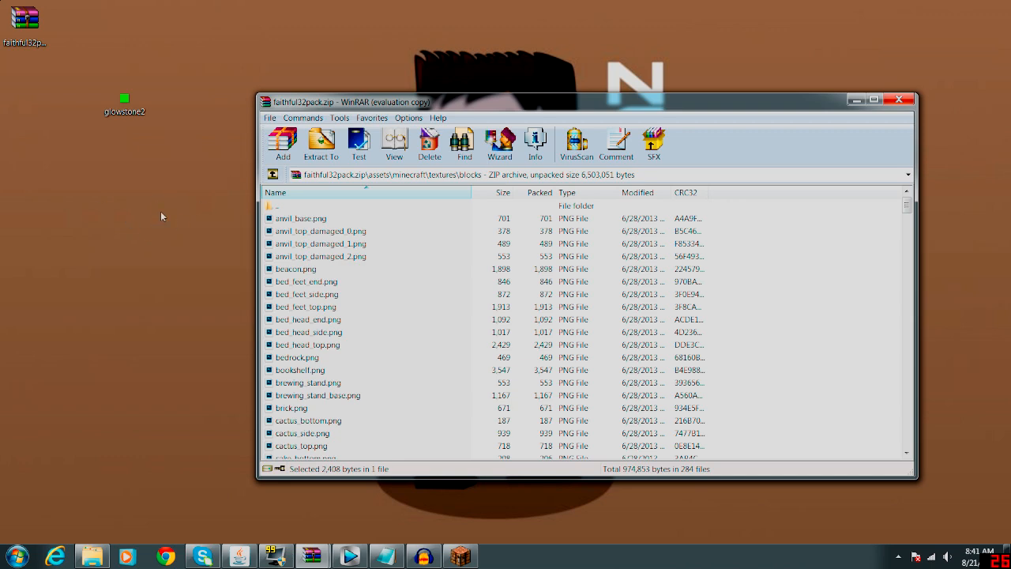
Add the glowstone2 image from the desktop to the archive's blocks folder, using the Add and replace files mode.
click(127, 101)
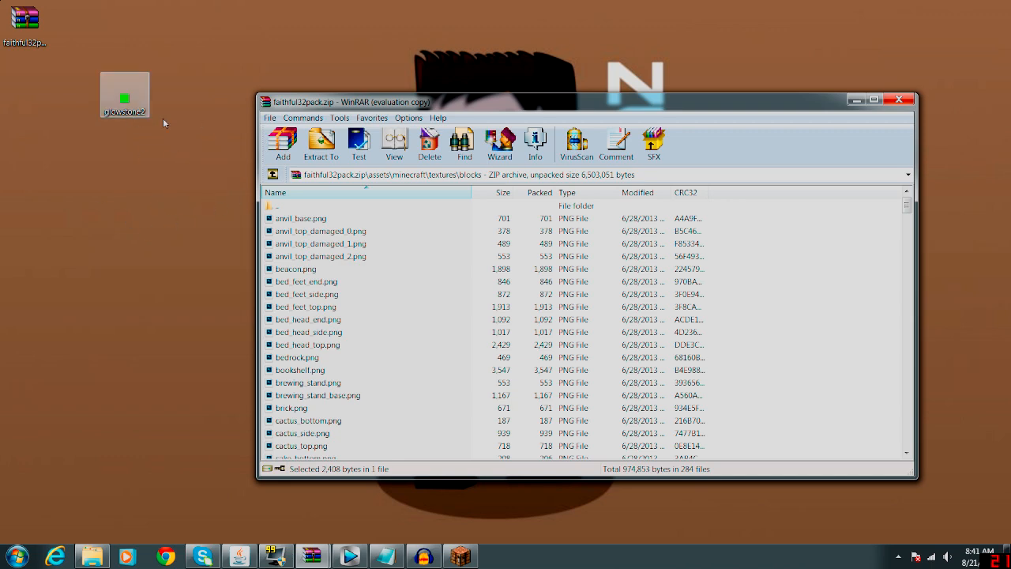
click(159, 152)
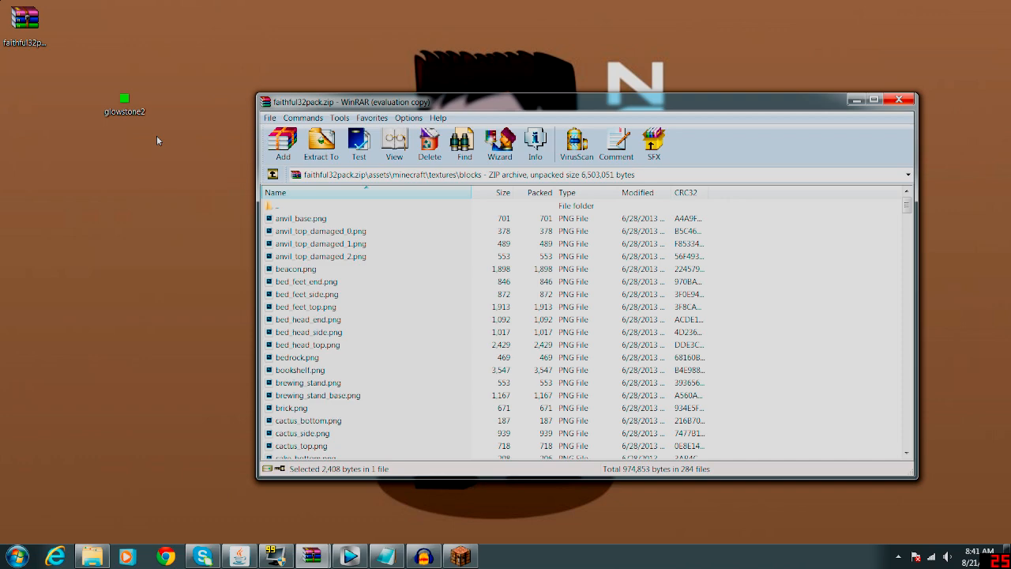
click(141, 113)
drag(142, 113, 759, 390)
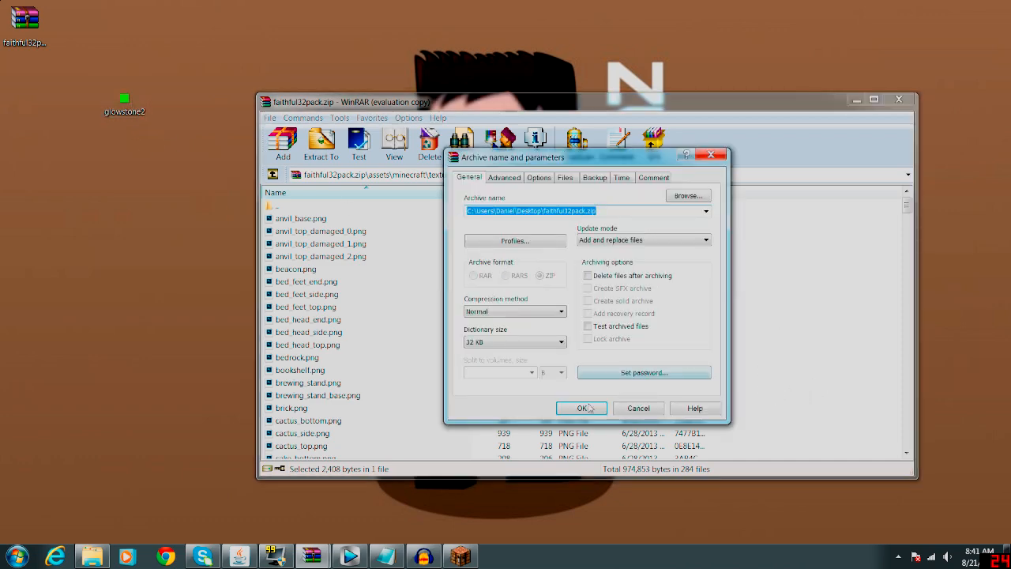
click(591, 406)
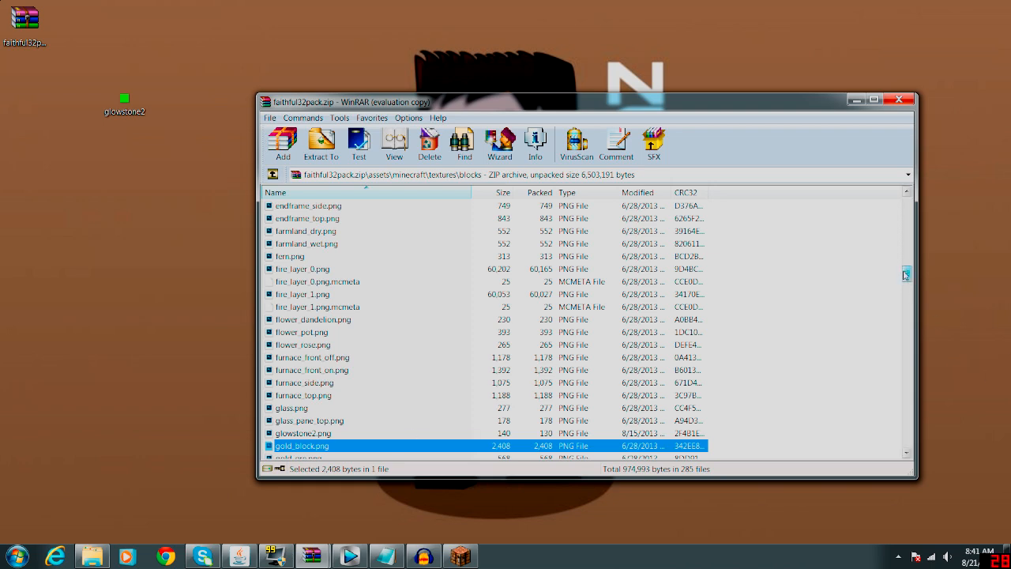
Rename glowstone2.png in the blocks folder to glowstone.png and close the archive.
drag(906, 272, 906, 274)
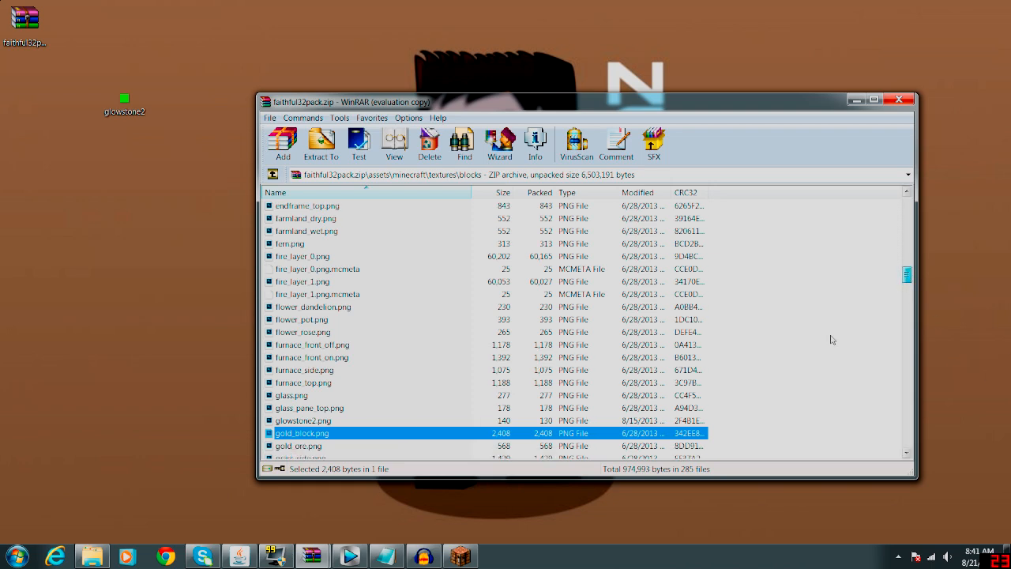
click(316, 421)
key(F2)
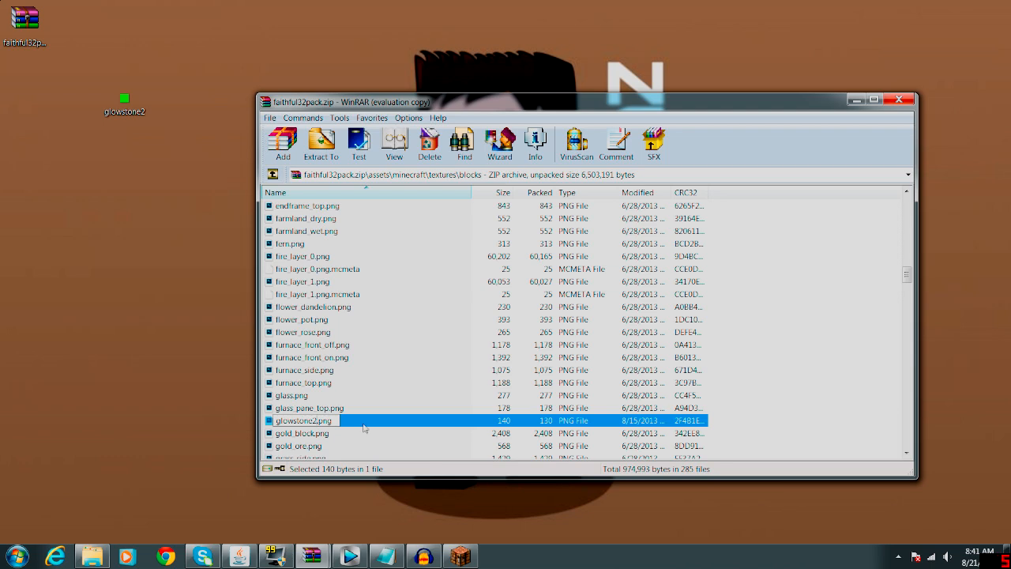
key(BackSpace)
key(Return)
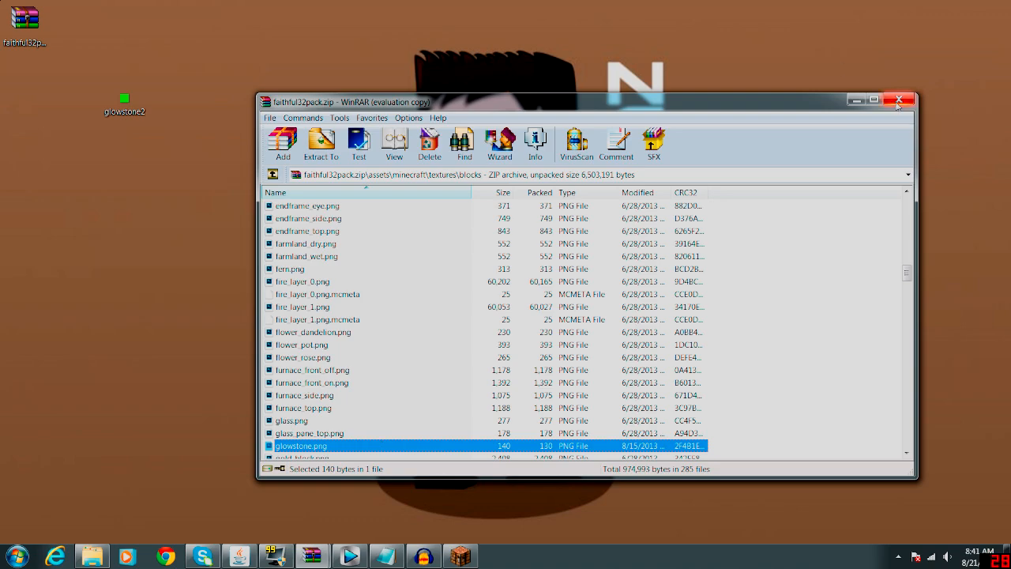
click(898, 100)
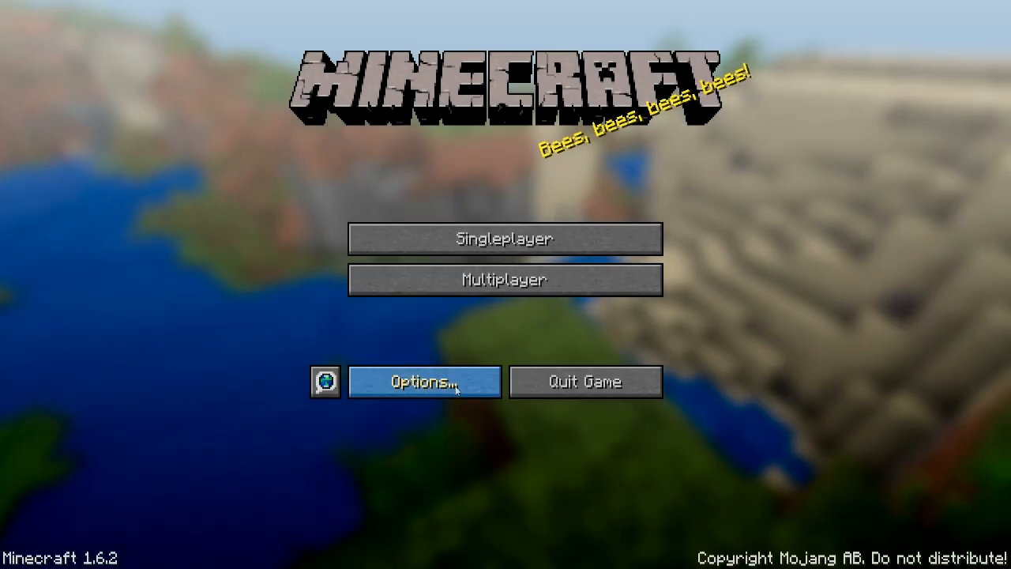
Switch to Minecraft and choose faithful32 as the resource pack in the game options.
click(451, 384)
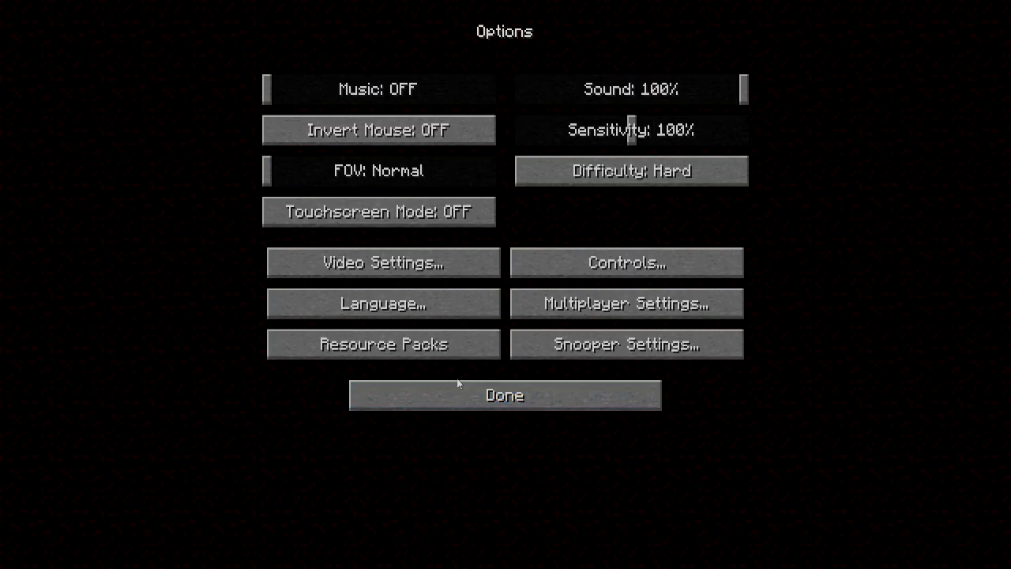
click(448, 352)
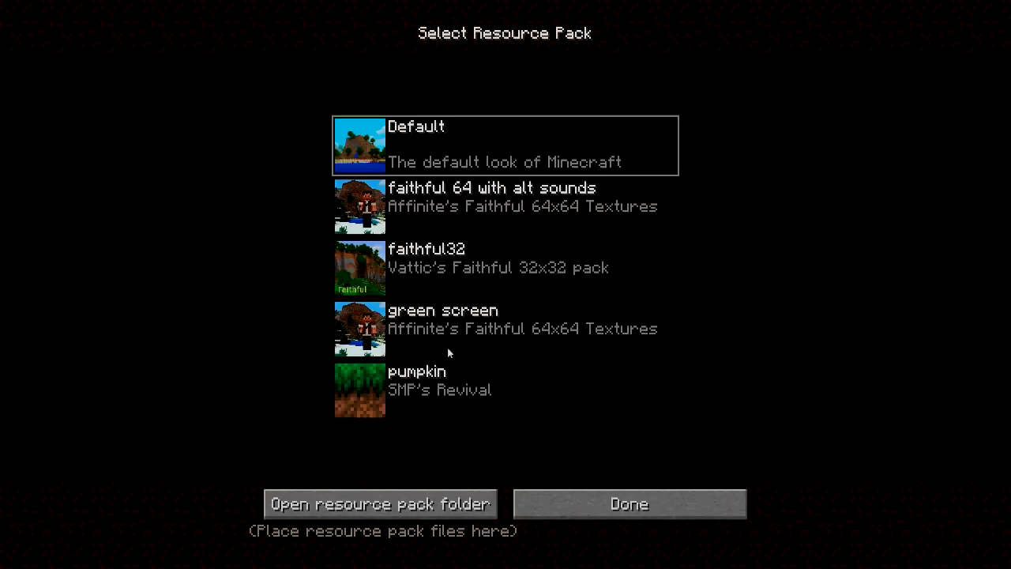
click(369, 271)
click(624, 501)
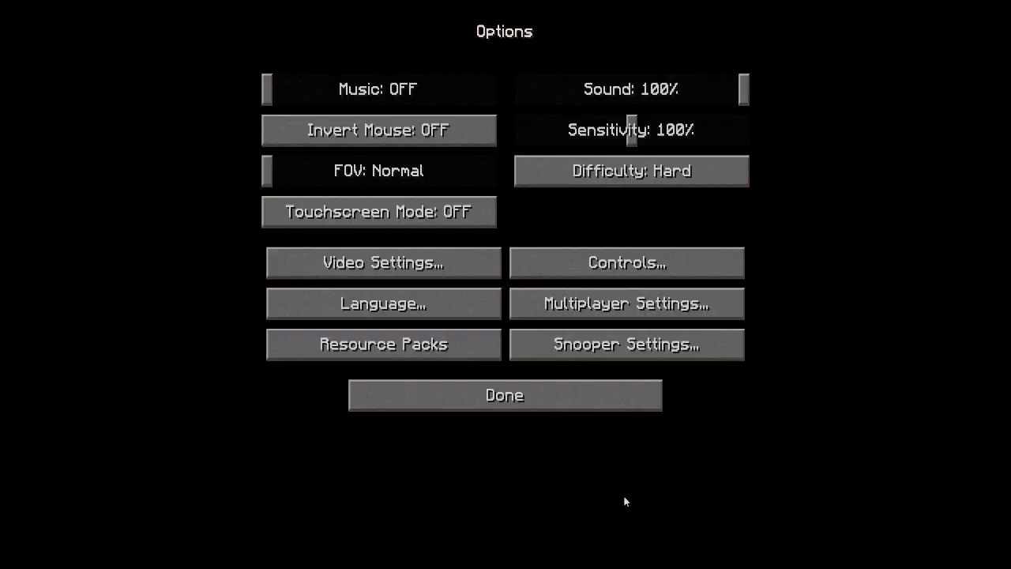
click(506, 396)
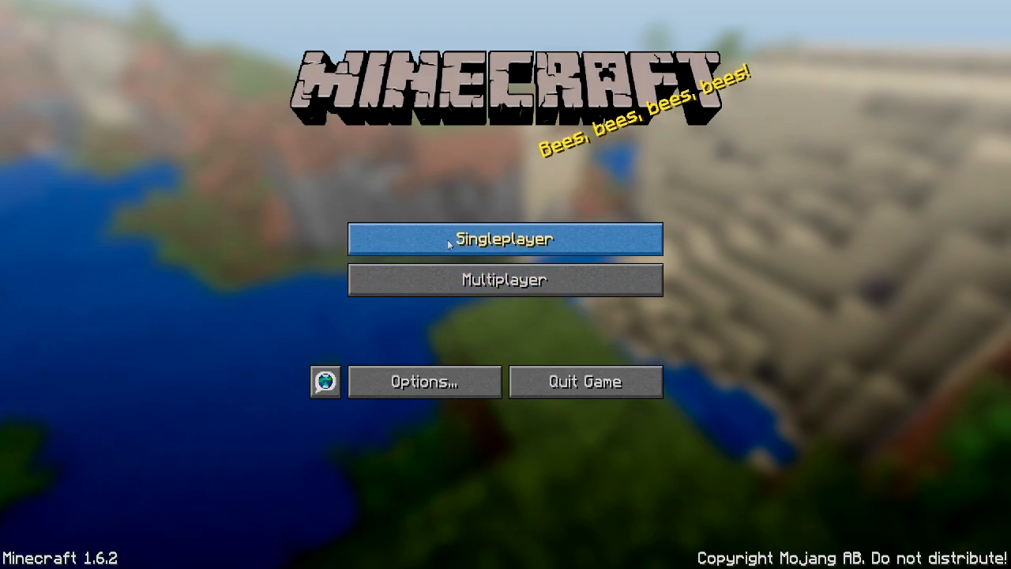
Load a singleplayer world and place several of the retextured green glowstone blocks on the snow.
click(447, 237)
double_click(424, 190)
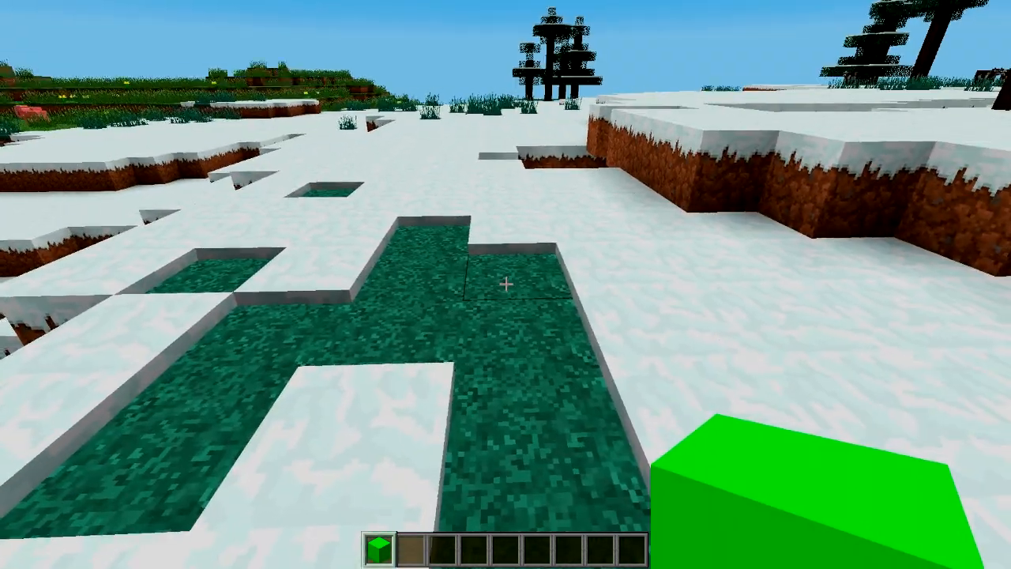
right_click(505, 284)
right_click(505, 284)
right_click(506, 285)
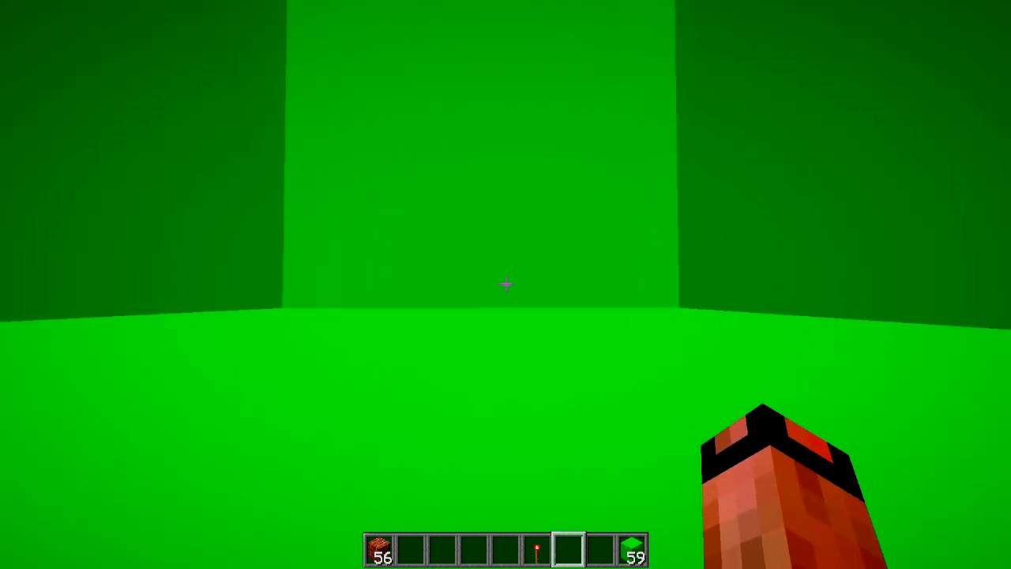
Show the character from the front inside the green room and hide the game's on-screen display.
key(F5)
key(F5)
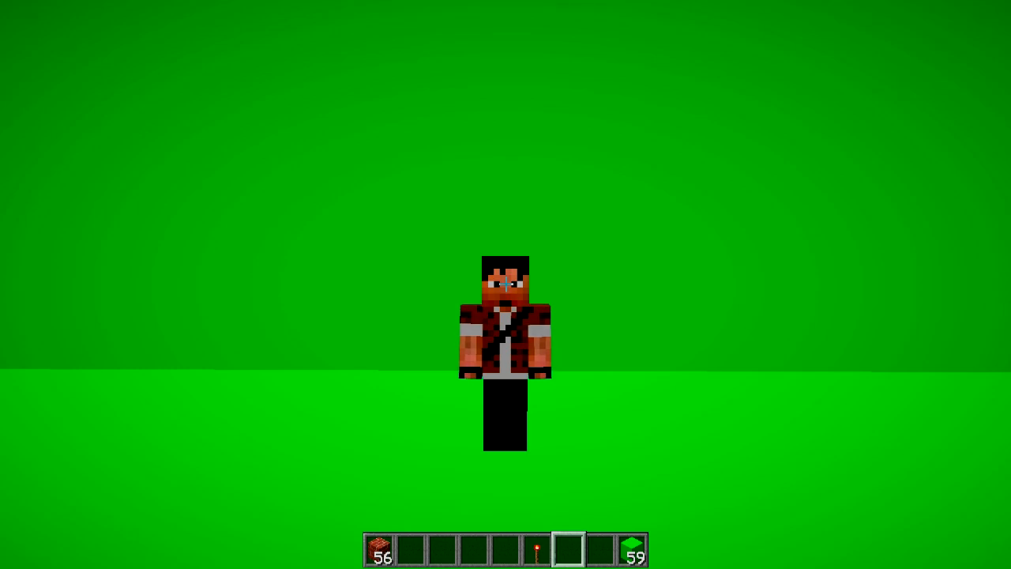
key(F1)
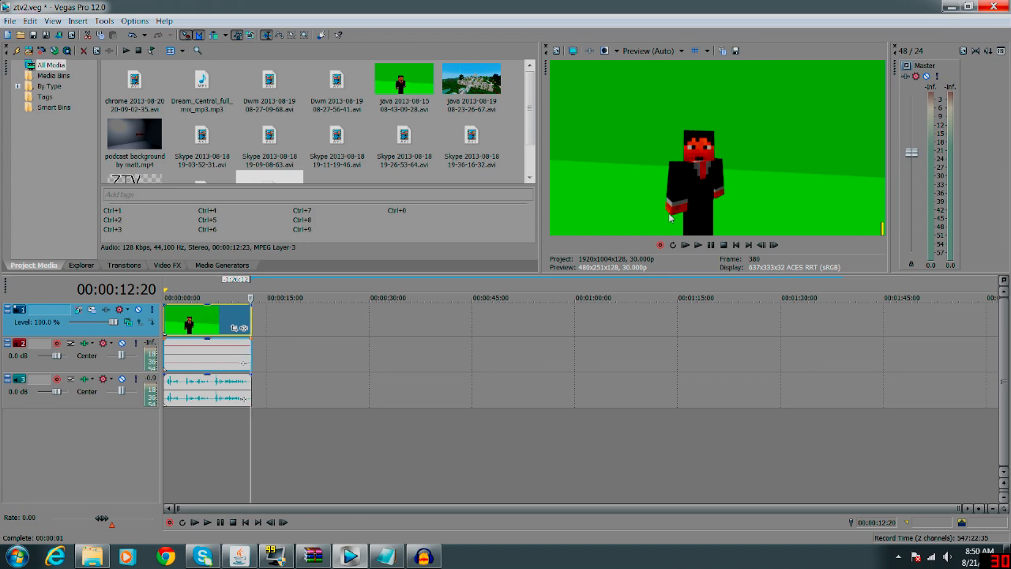
Switch to Vegas Pro, place the podcast background video on new tracks below the green-screen clip, and turn off Maintain Aspect Ratio for it.
click(146, 140)
drag(146, 140, 163, 451)
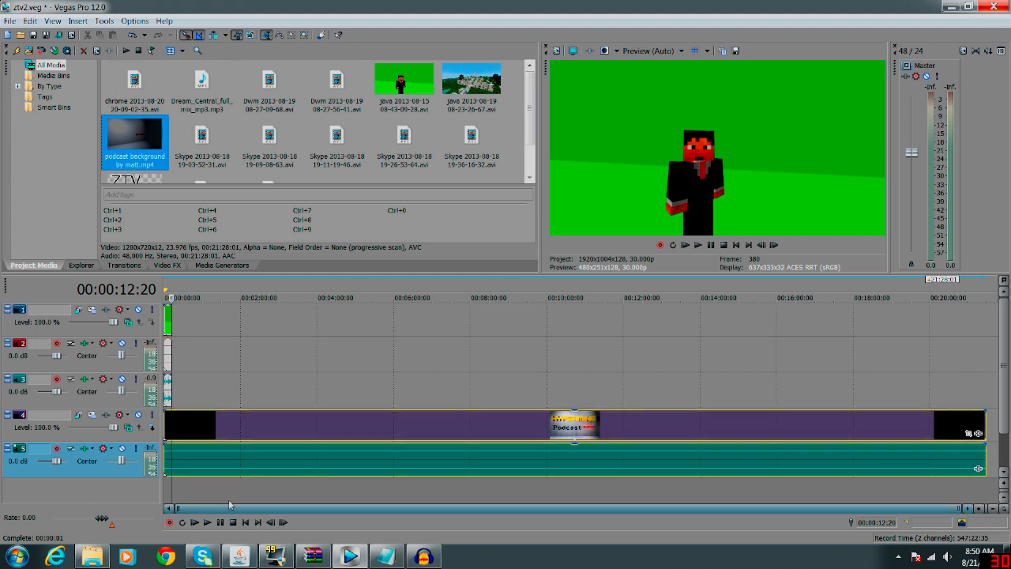
click(252, 431)
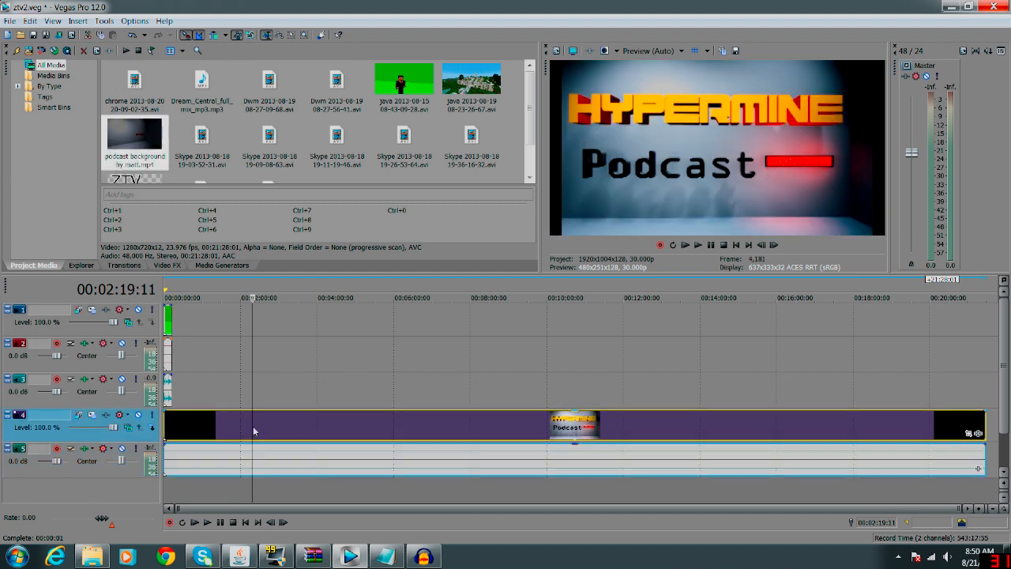
right_click(271, 424)
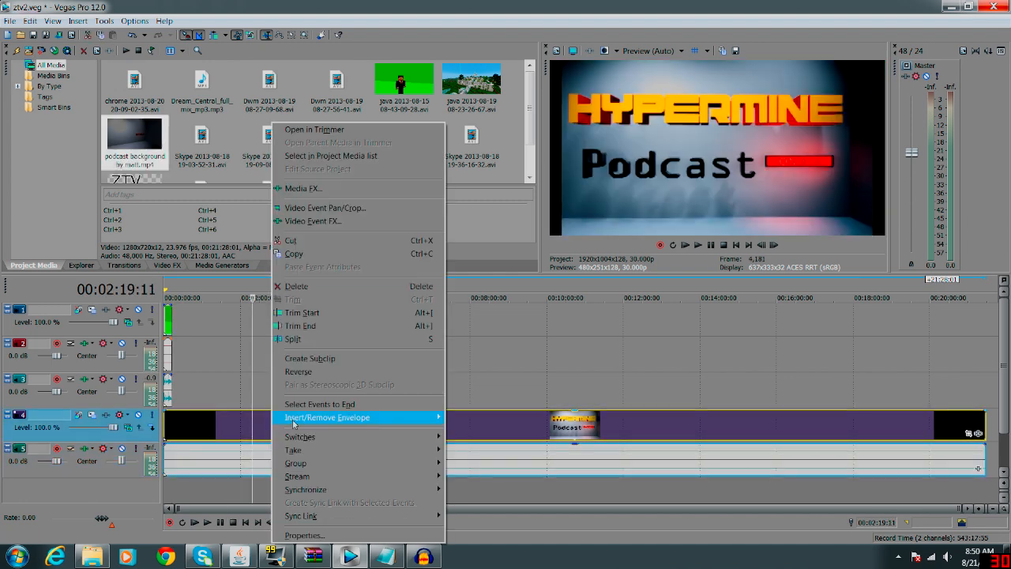
mouse_move(307, 440)
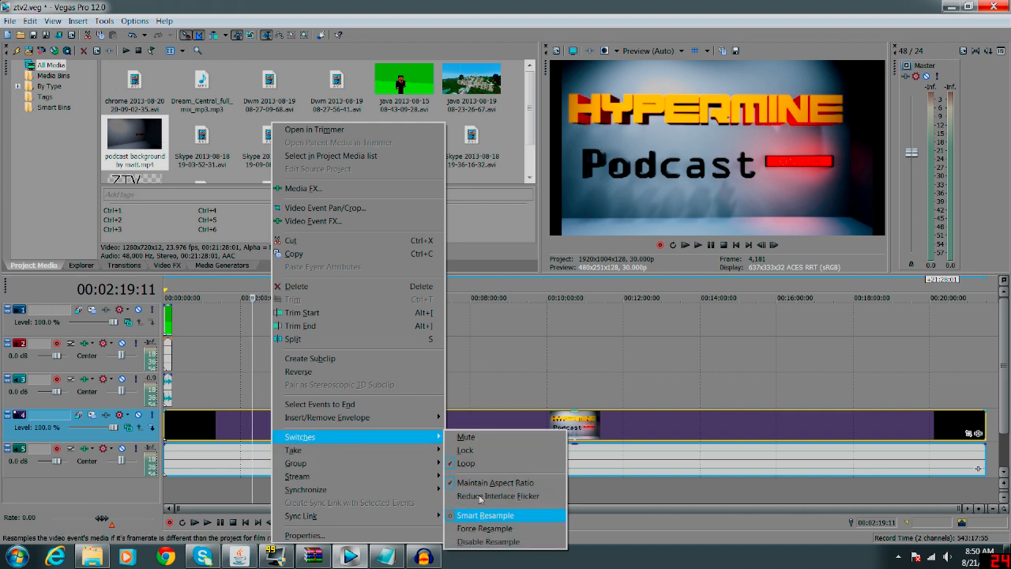
click(505, 482)
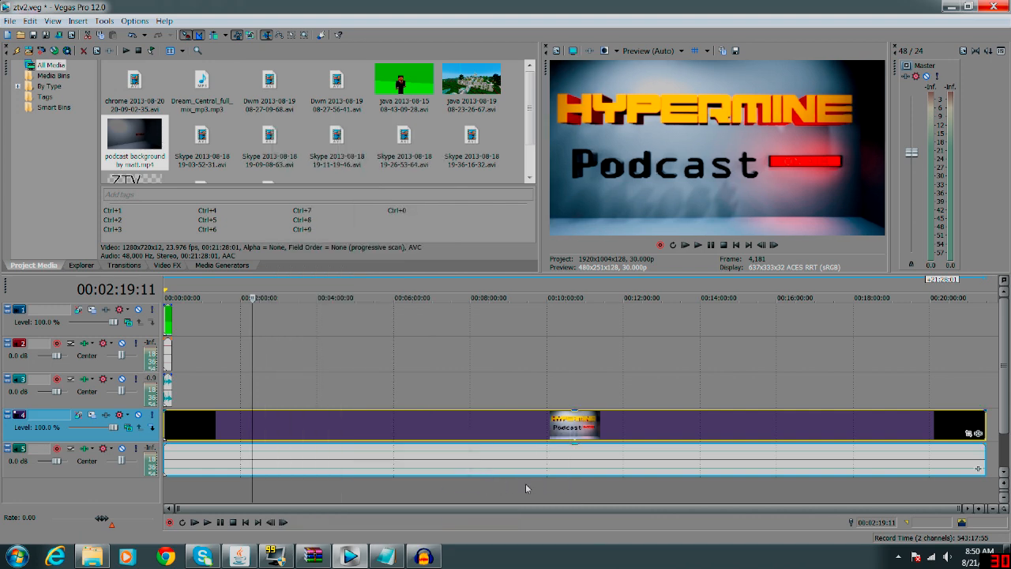
Split the podcast background video near its end at 00:21:23:15 and again at 00:21:24:11.
click(193, 491)
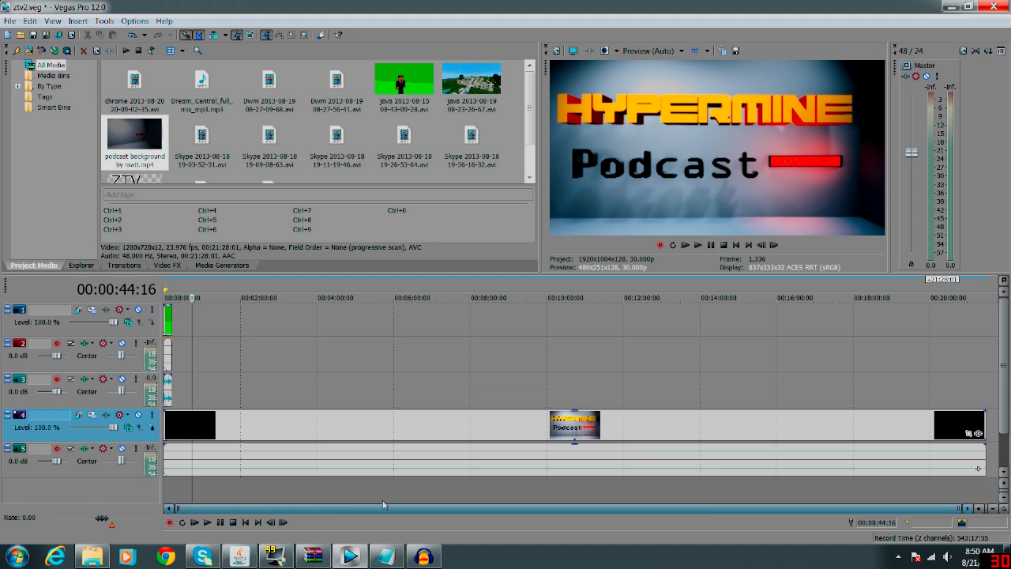
drag(964, 500, 985, 502)
click(980, 509)
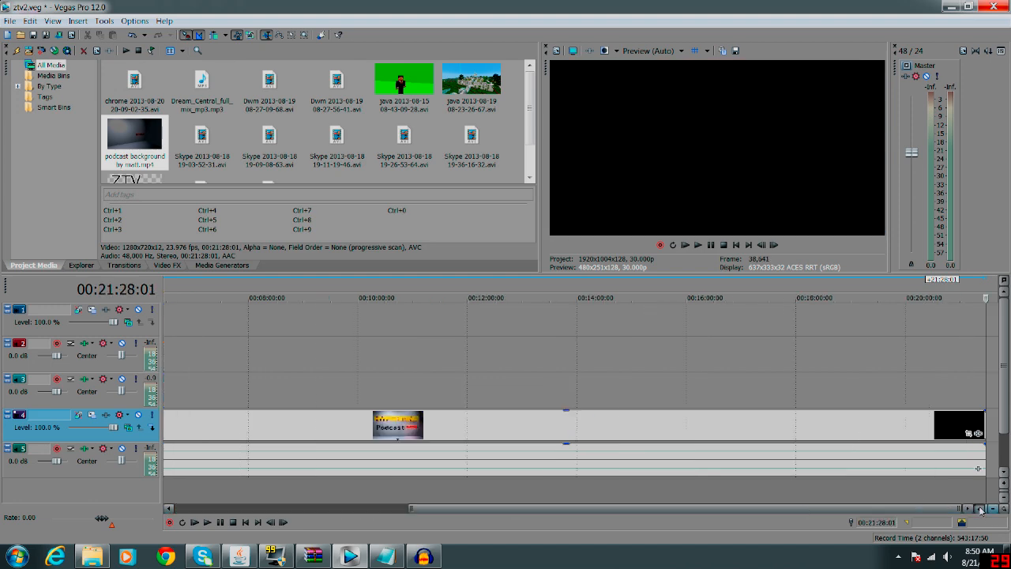
click(979, 509)
click(976, 488)
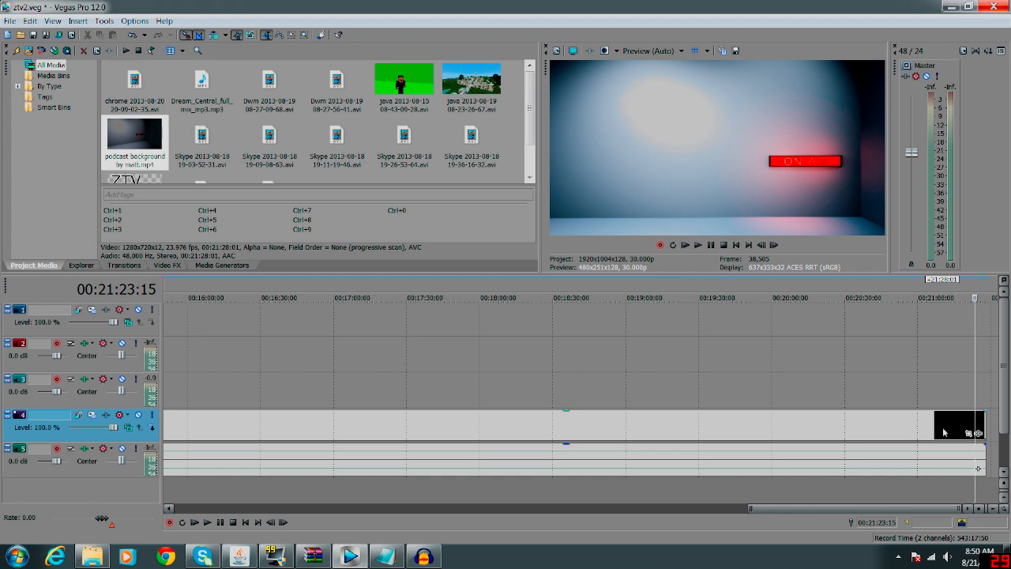
key(s)
click(979, 509)
click(933, 489)
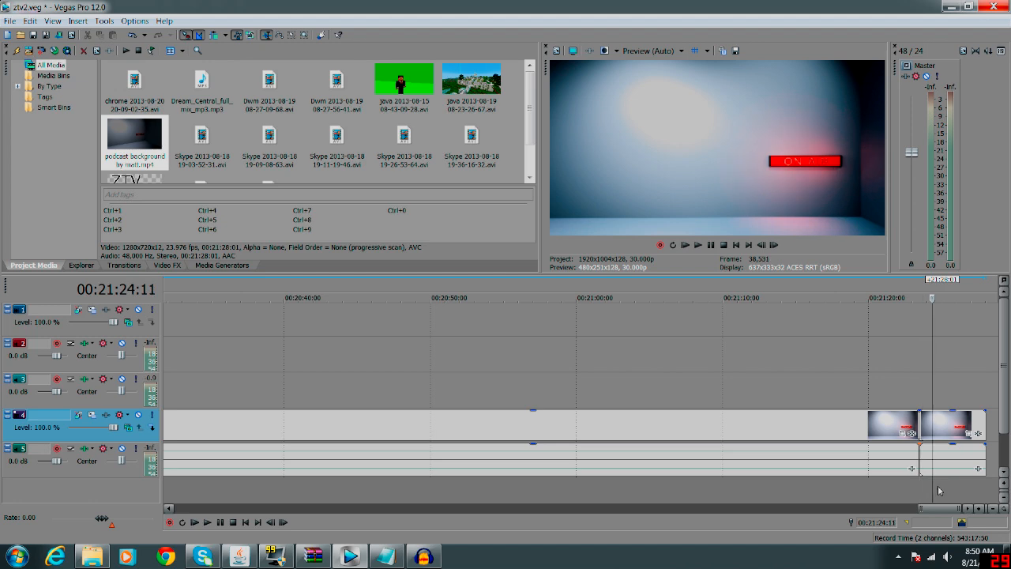
key(s)
Delete the long background piece before the first split and the remainder after the second split.
click(886, 430)
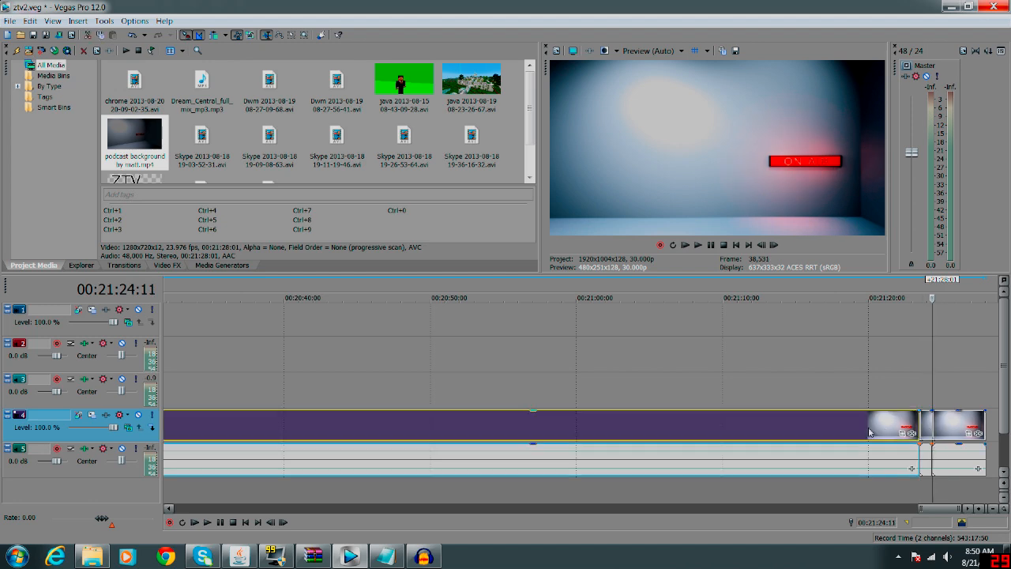
key(Delete)
click(951, 431)
key(Delete)
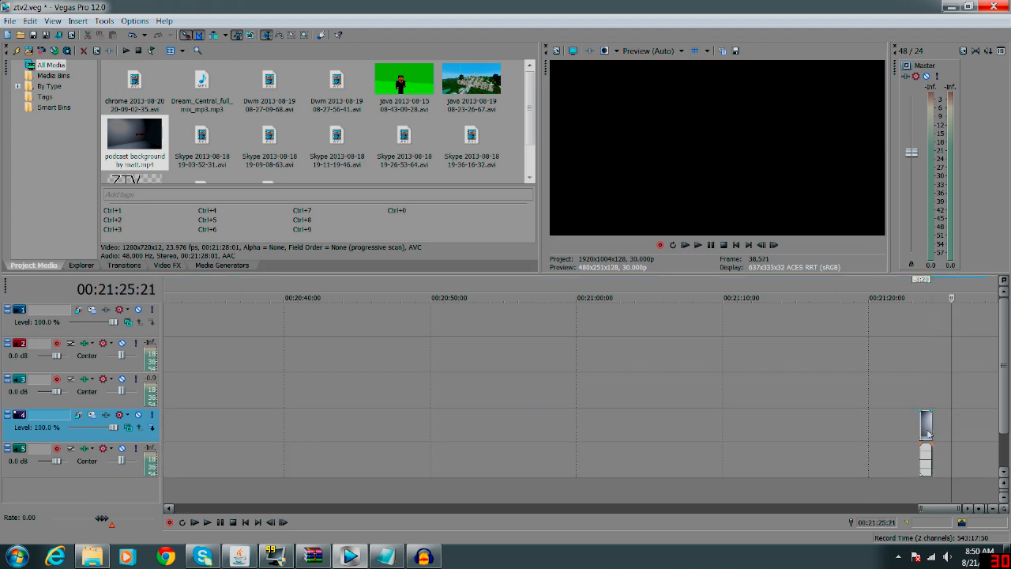
Cut the remaining short background piece, paste it at the start of track 4, and extend it to about 3 seconds.
click(926, 433)
right_click(926, 433)
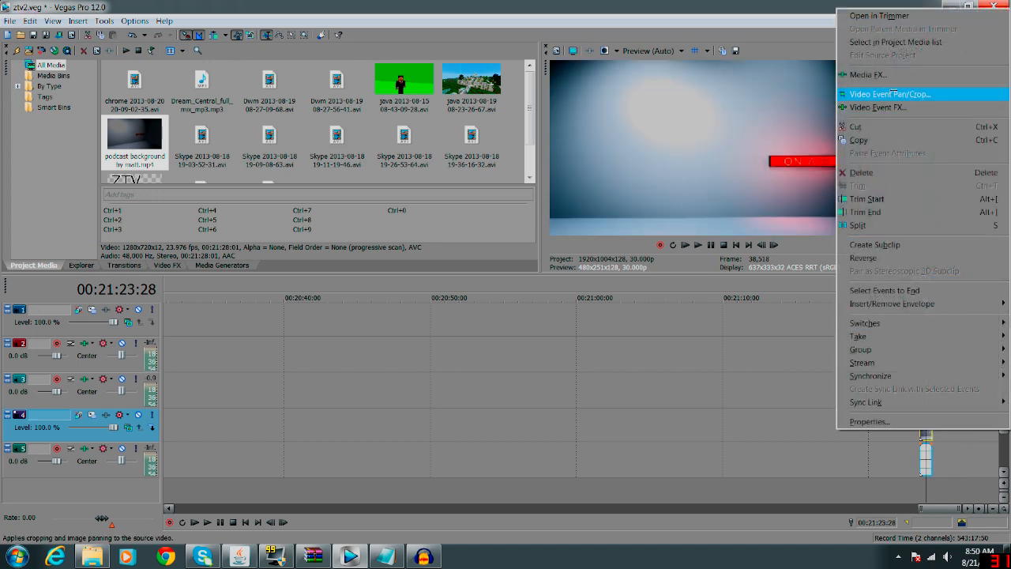
click(877, 125)
drag(940, 508, 189, 508)
click(173, 434)
key(ctrl+v)
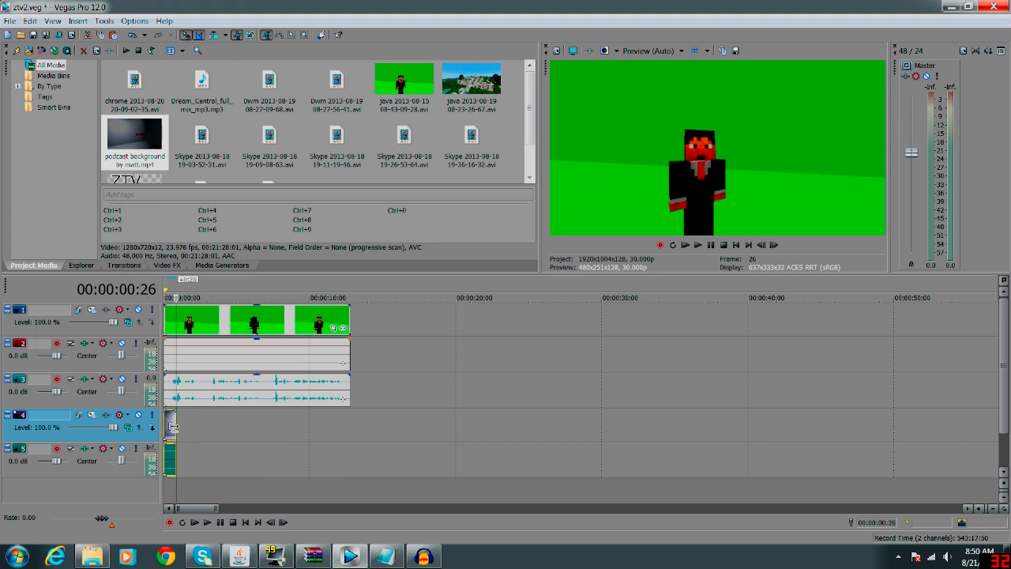
drag(172, 427, 213, 426)
click(205, 469)
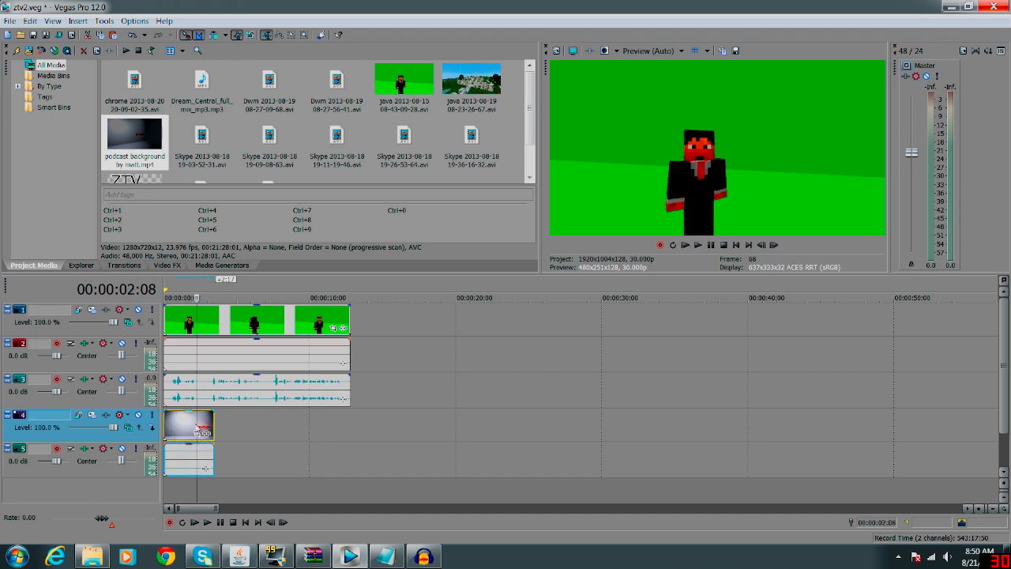
Copy the background clip, move it past the green-screen clip to view it alone, and return it to the timeline start.
right_click(192, 423)
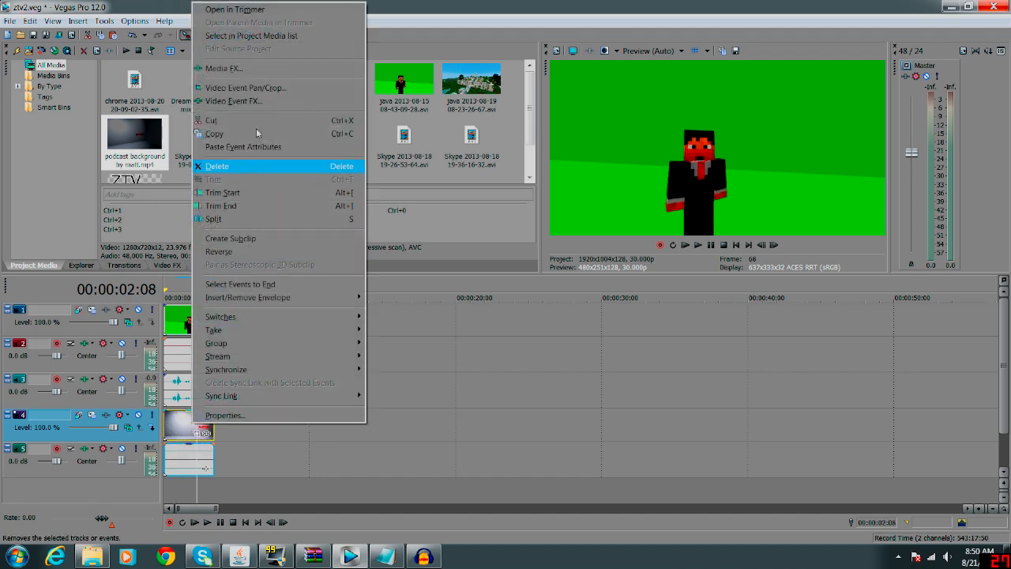
click(213, 134)
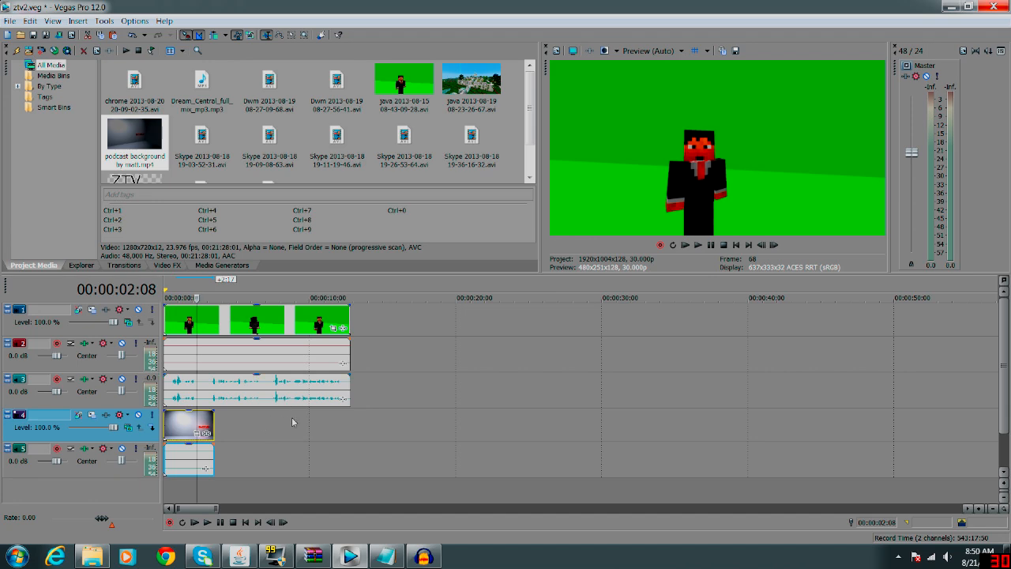
click(178, 427)
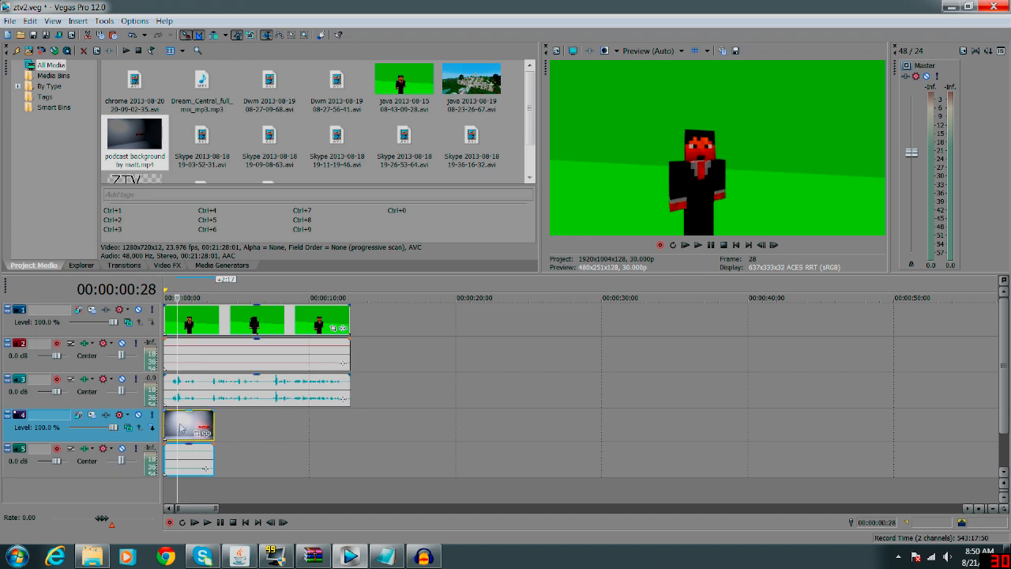
drag(267, 414, 387, 424)
click(396, 425)
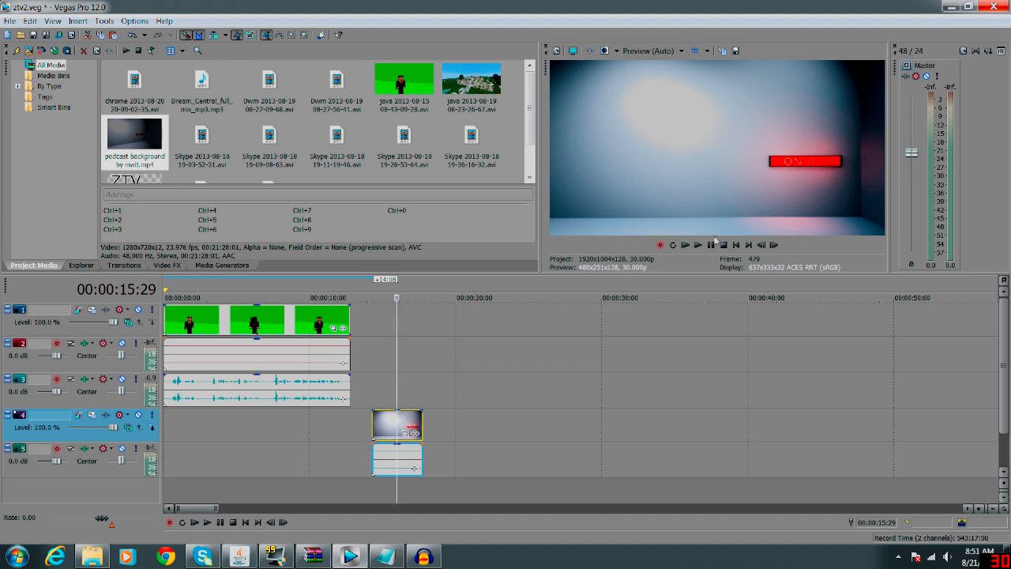
drag(387, 427, 178, 432)
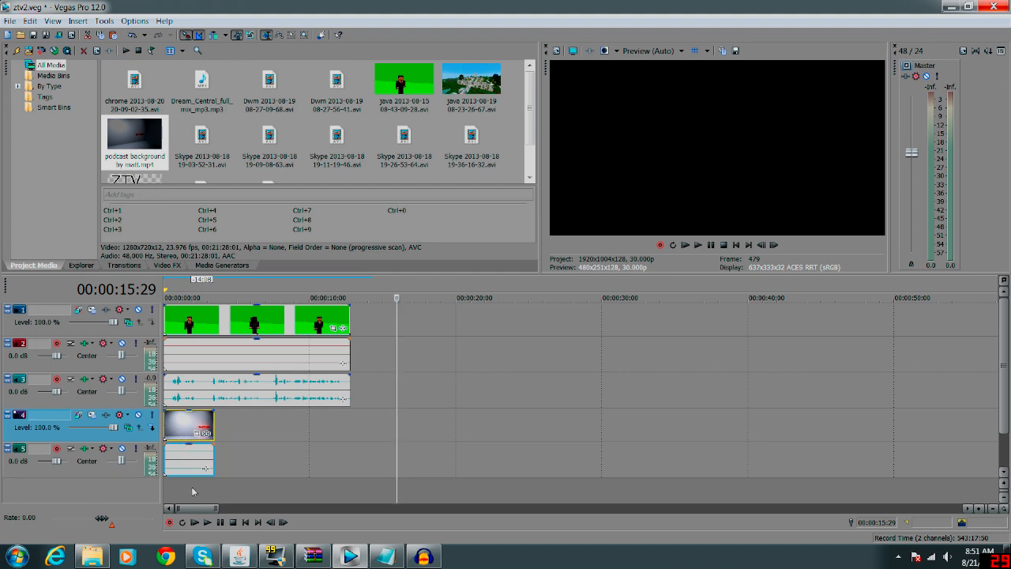
Apply the Chroma Keyer effect with its Default preset to the green-screen clip on track 1.
click(192, 490)
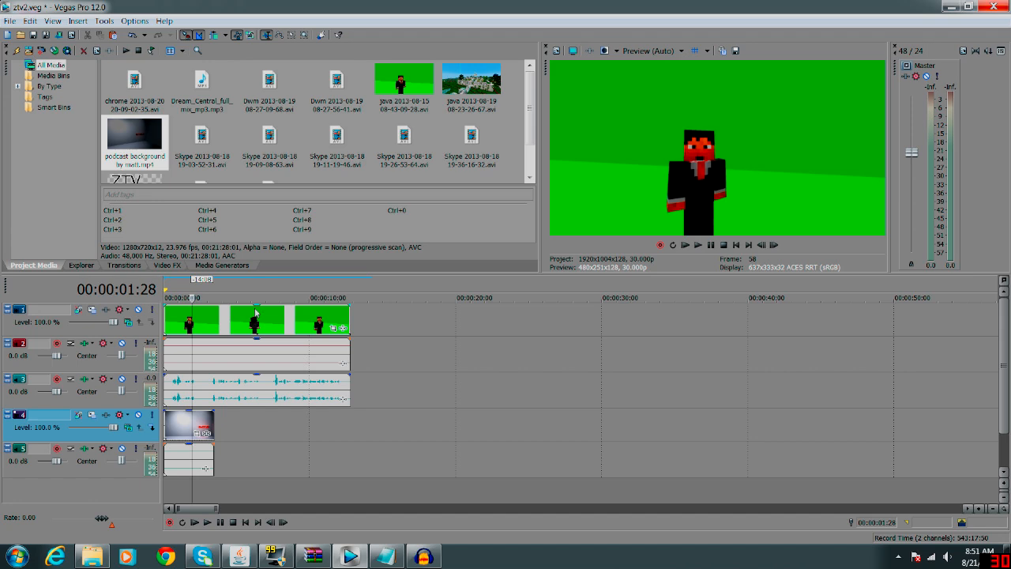
click(168, 265)
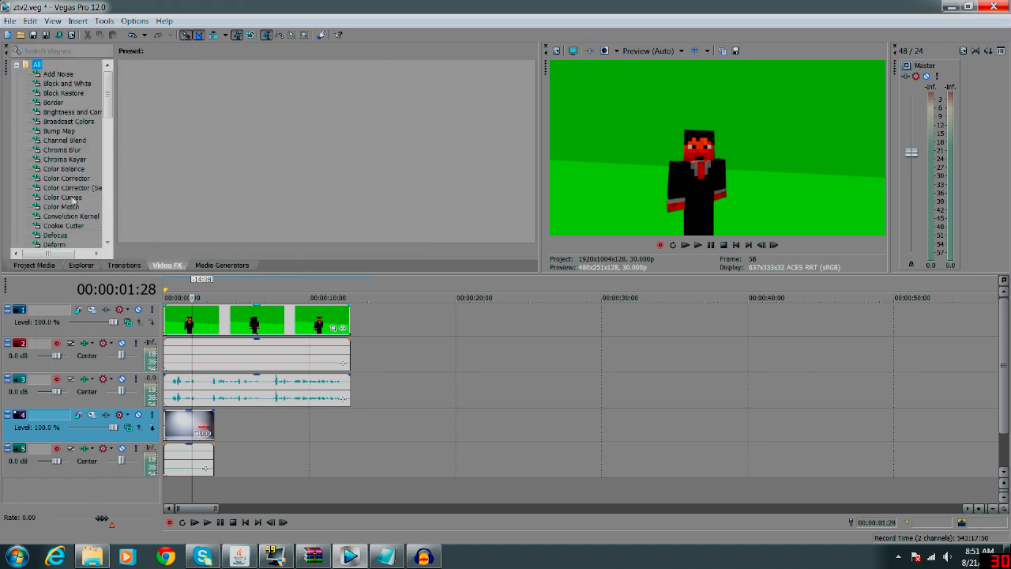
click(68, 160)
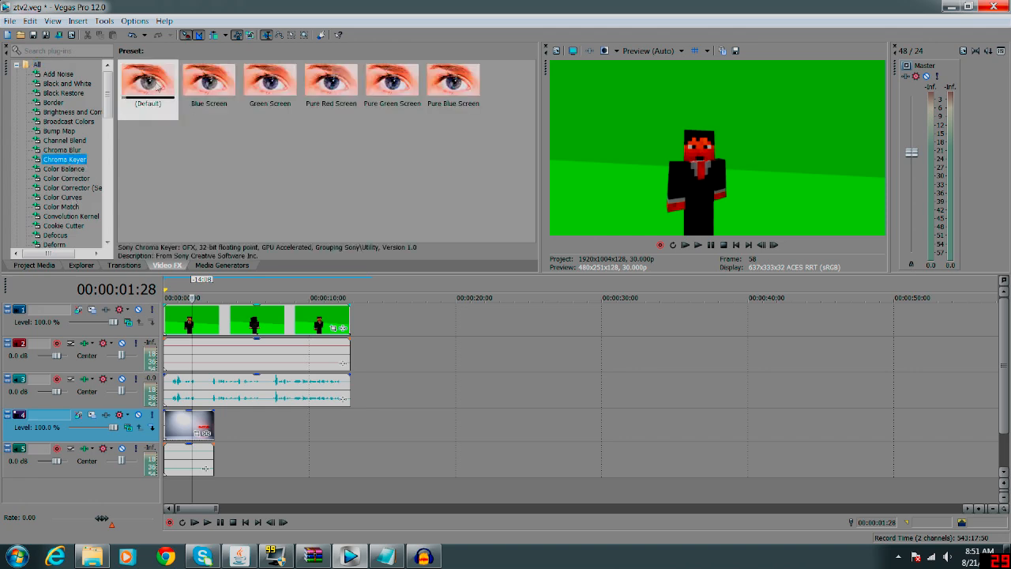
drag(158, 83, 286, 314)
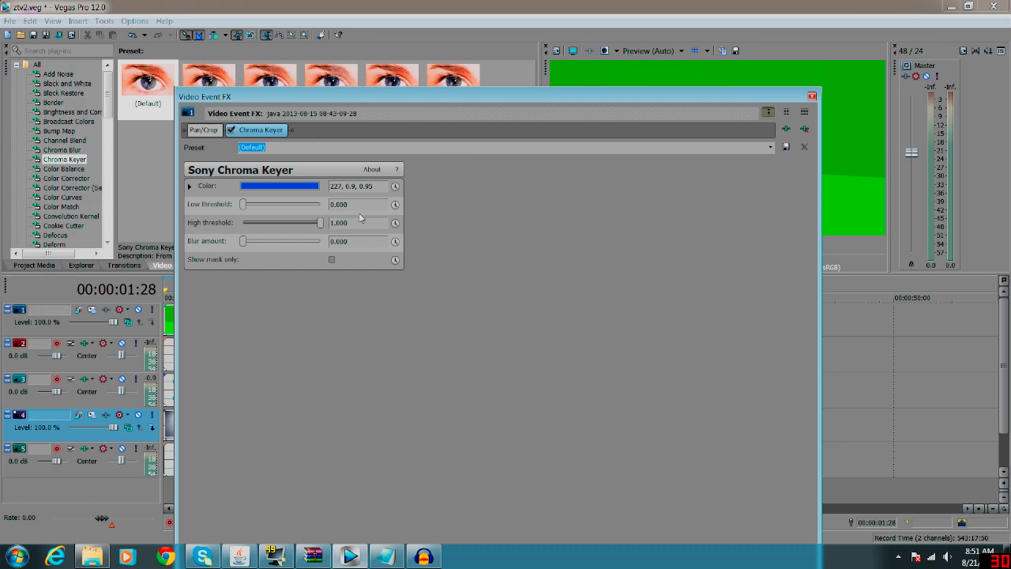
Sample the darker green of the character's backdrop from the preview as the key color and uncover the preview.
click(293, 187)
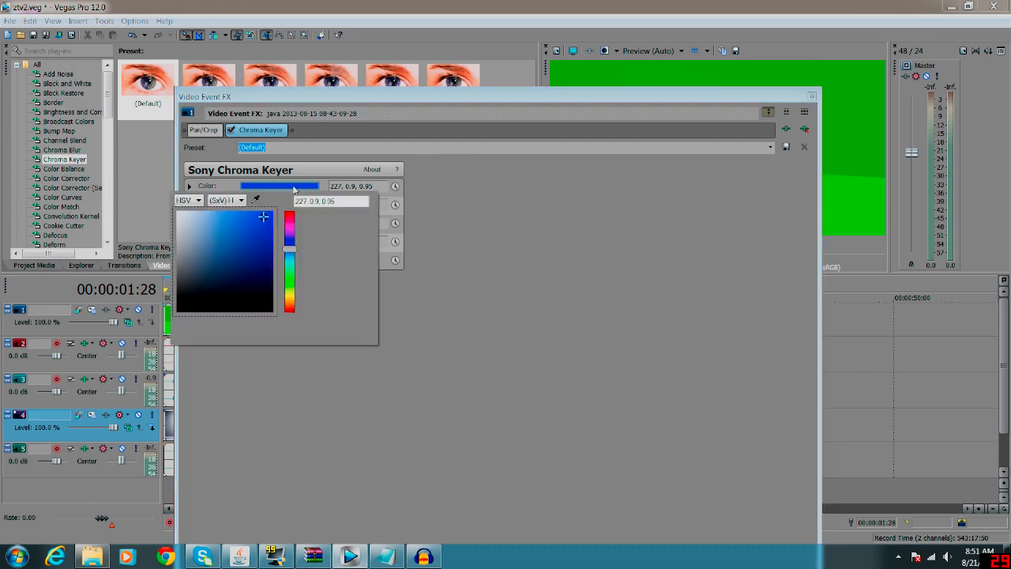
click(256, 200)
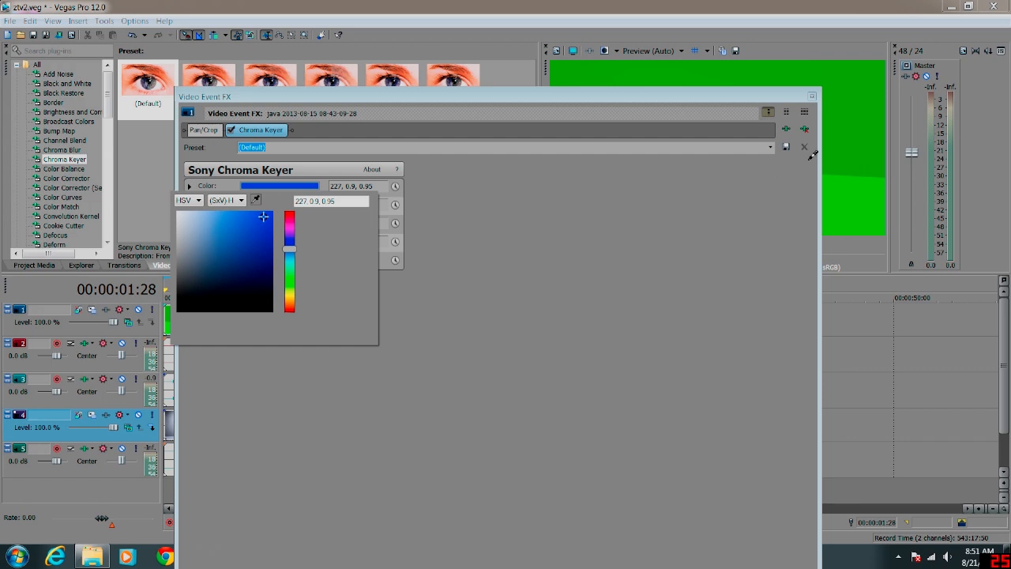
click(850, 154)
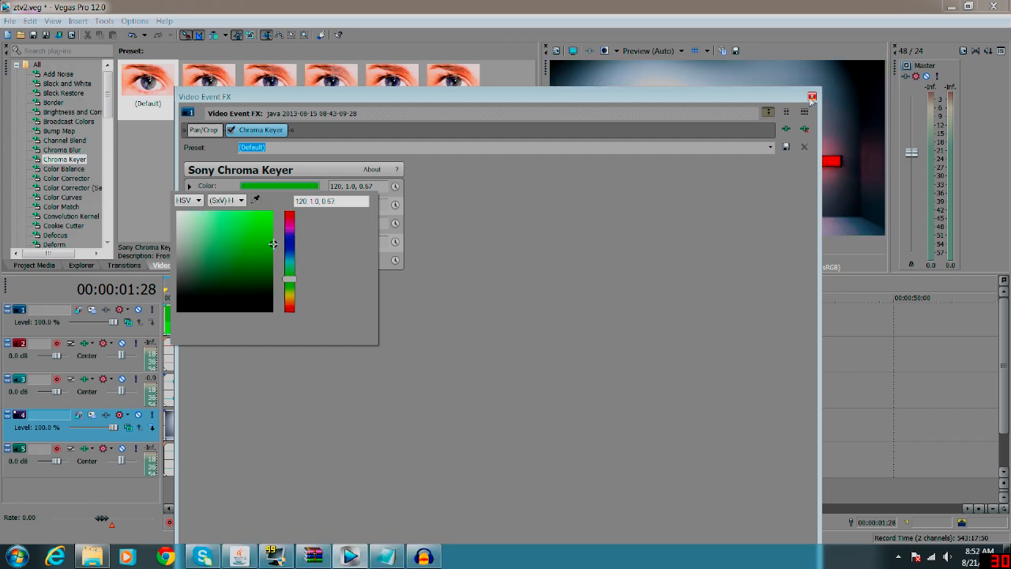
drag(516, 101, 609, 280)
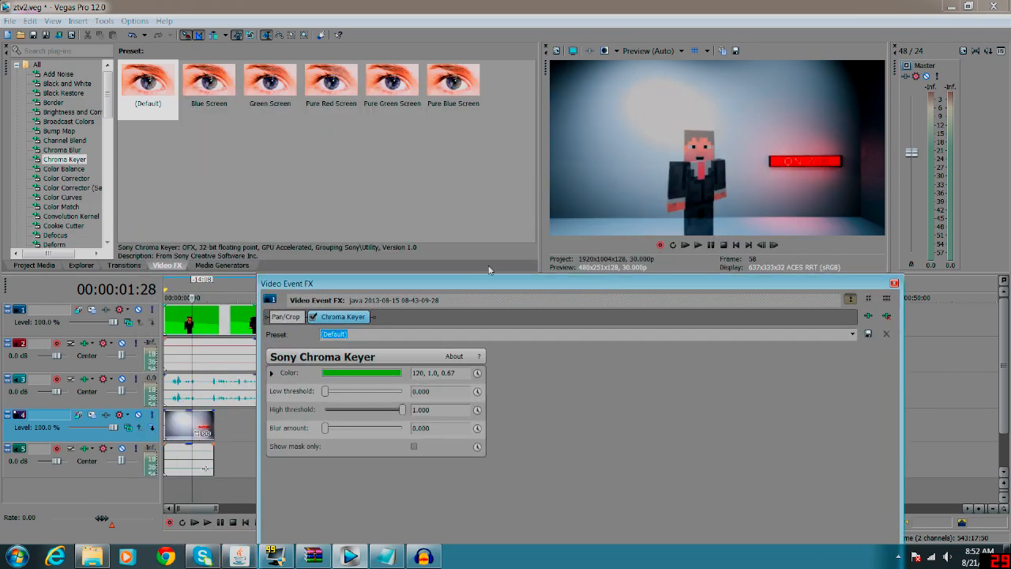
Set the Chroma Keyer's low threshold to 0.286 and high threshold to 0.619, keep the blur amount at 0, and close the effect.
drag(496, 283, 299, 221)
drag(130, 327, 152, 327)
drag(203, 345, 177, 346)
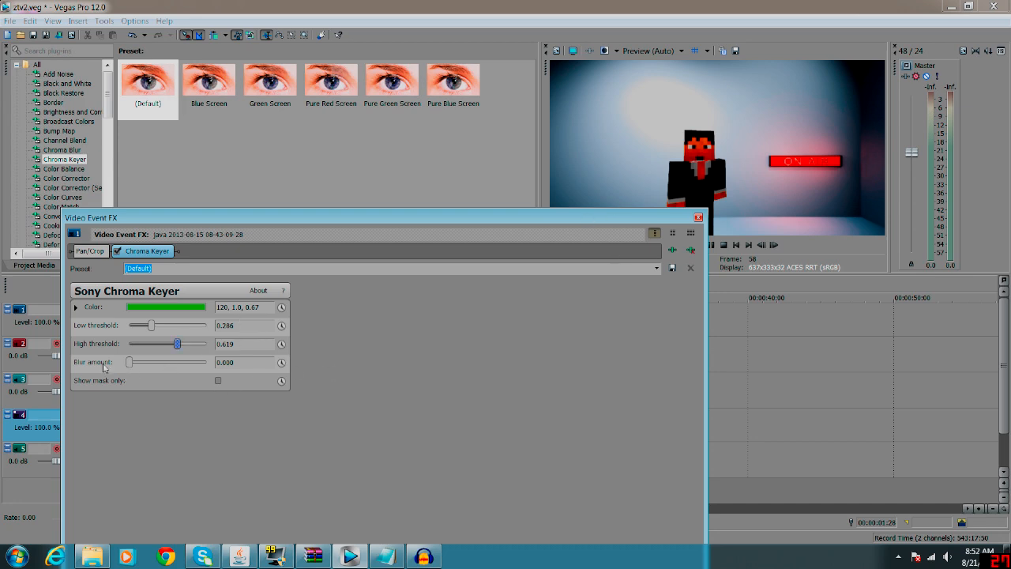
drag(131, 364, 103, 358)
click(698, 218)
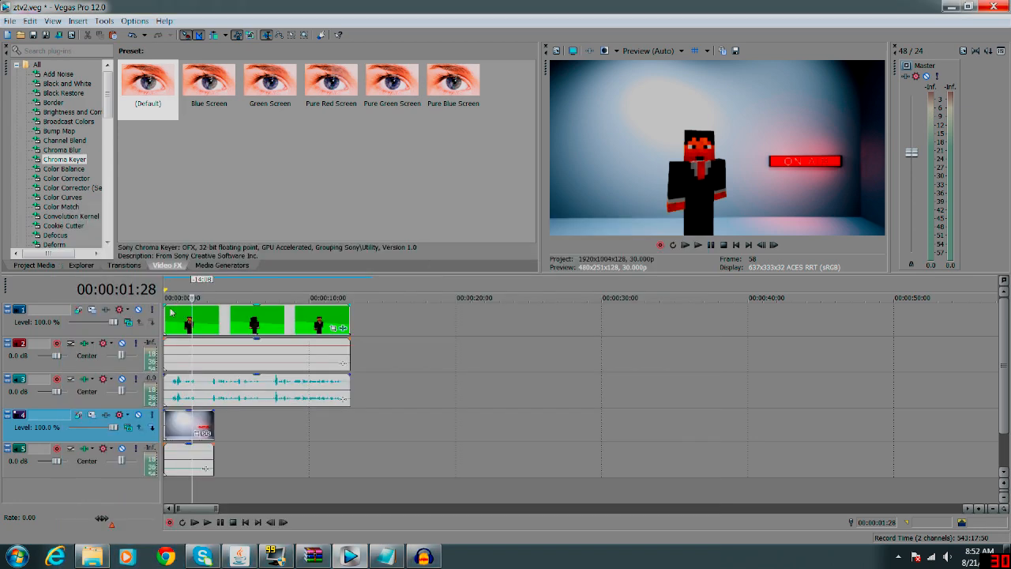
Use Track Motion on track 1 to move the character toward the frame's lower left, to about X -580.75, Y -93.51.
click(91, 309)
drag(526, 98, 574, 238)
drag(573, 360, 511, 378)
drag(563, 245, 544, 293)
drag(560, 424, 562, 416)
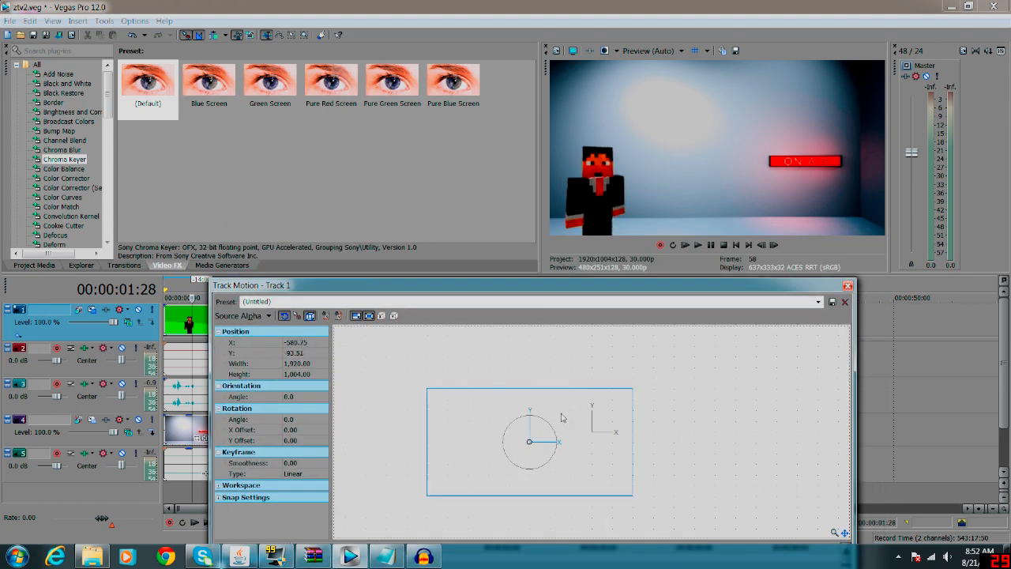
click(848, 286)
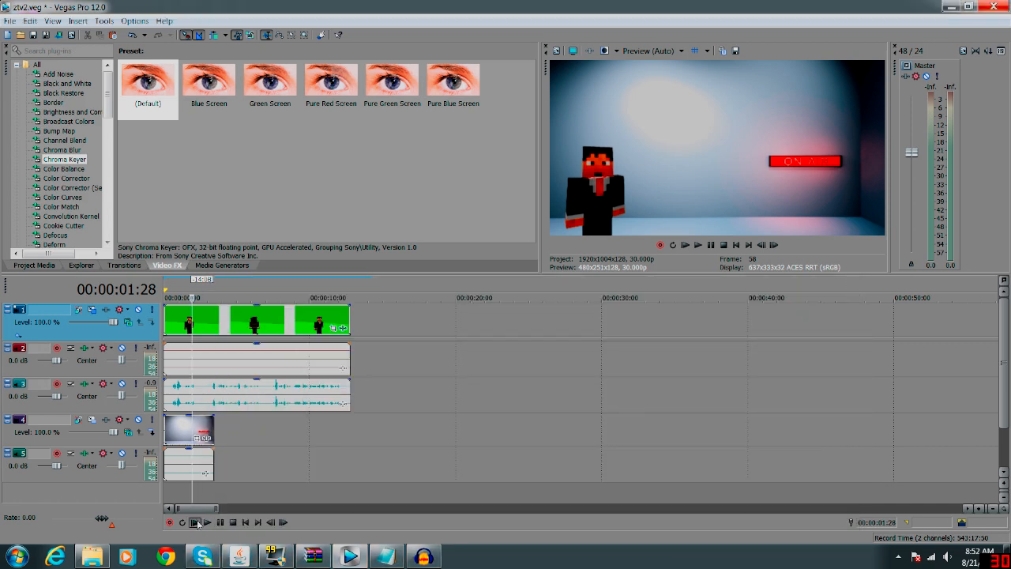
Play back the composite and extend the background clip to about 15 seconds so it covers the whole green-screen clip.
click(194, 522)
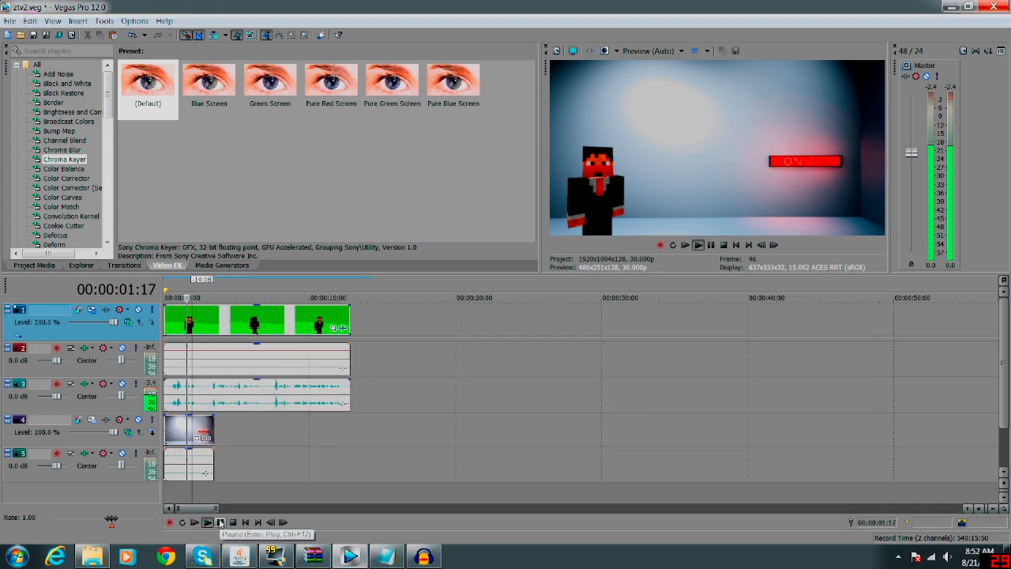
click(220, 522)
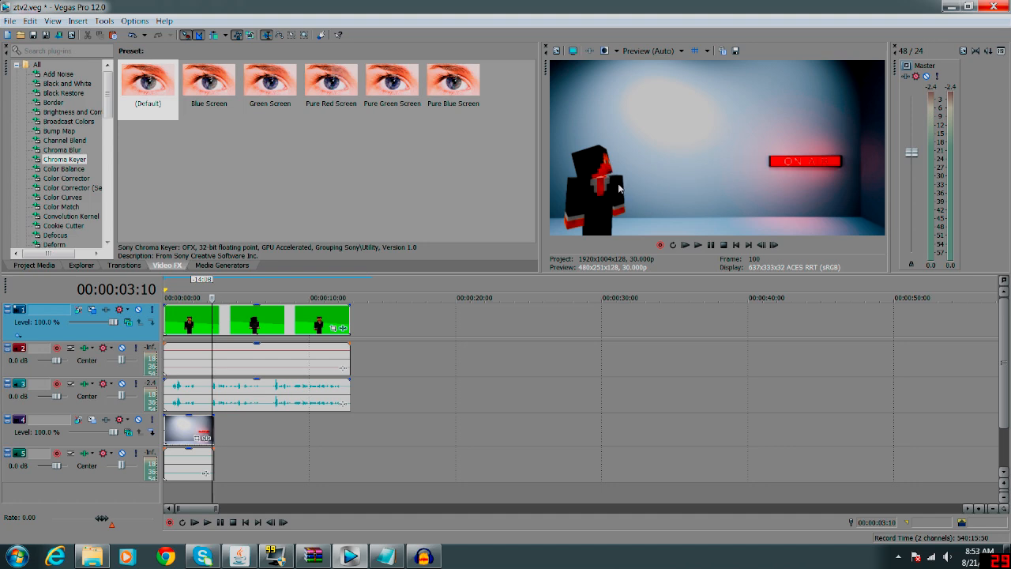
click(207, 522)
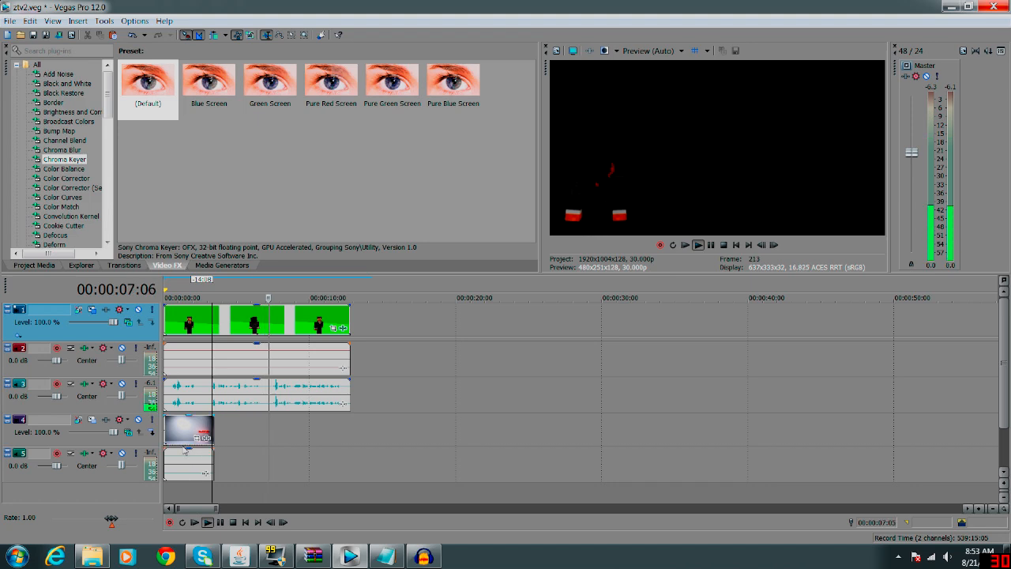
drag(212, 430, 385, 430)
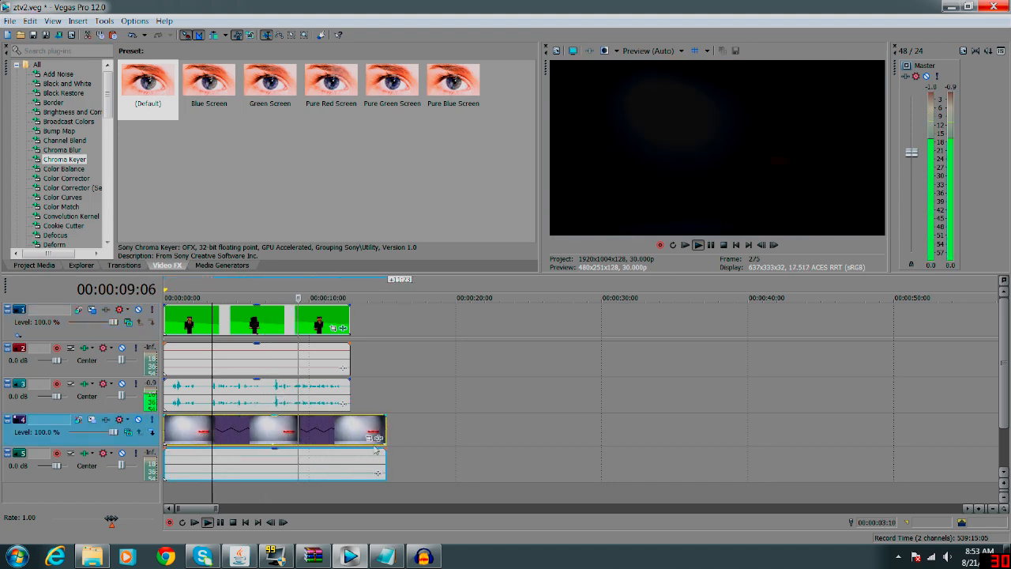
click(221, 523)
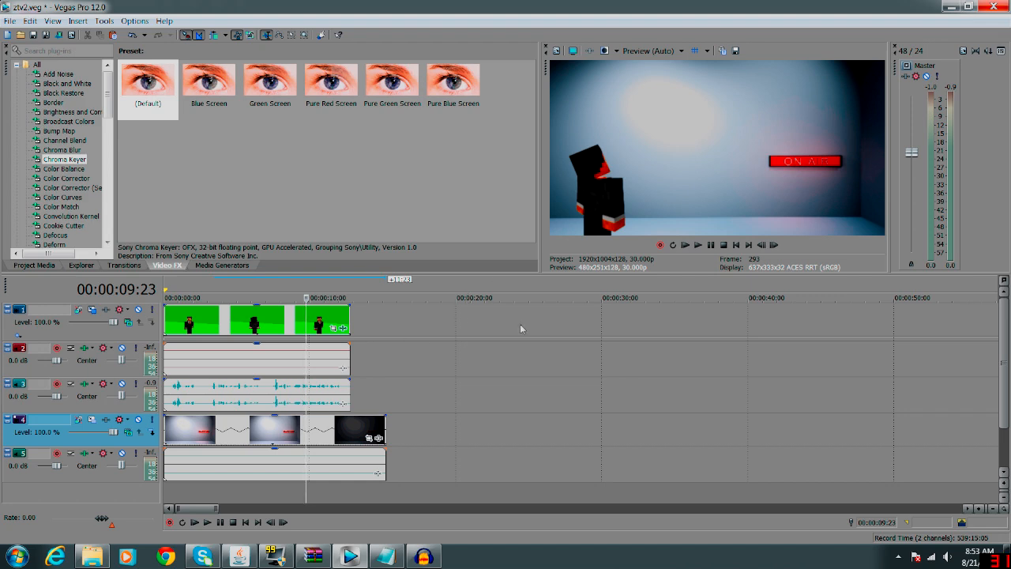